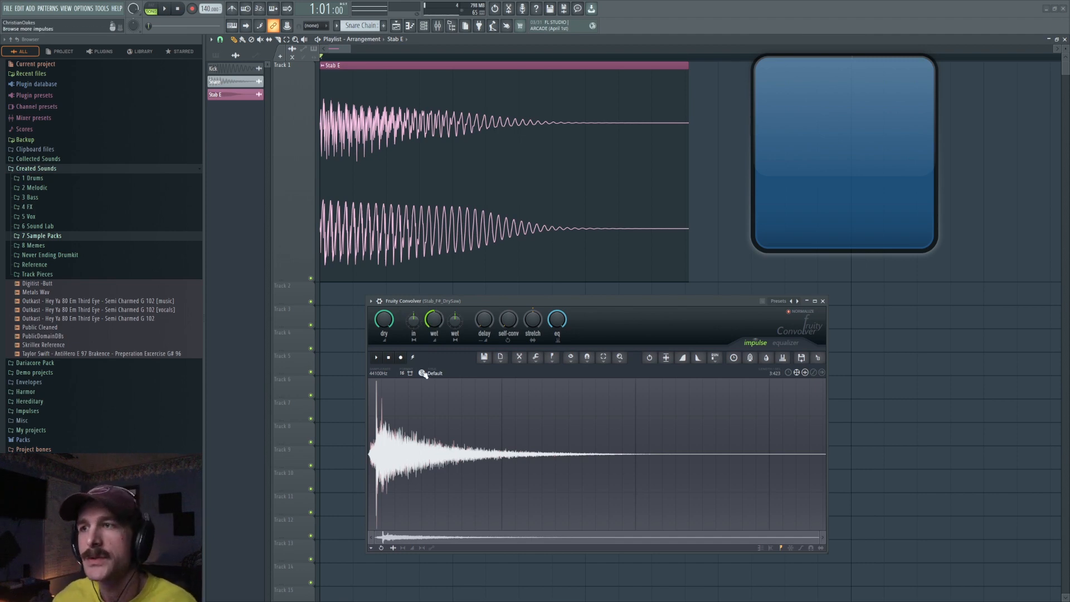
Audition the impulse loaded in Fruity Convolver and play the Stab E clip in the playlist.
click(377, 357)
click(389, 358)
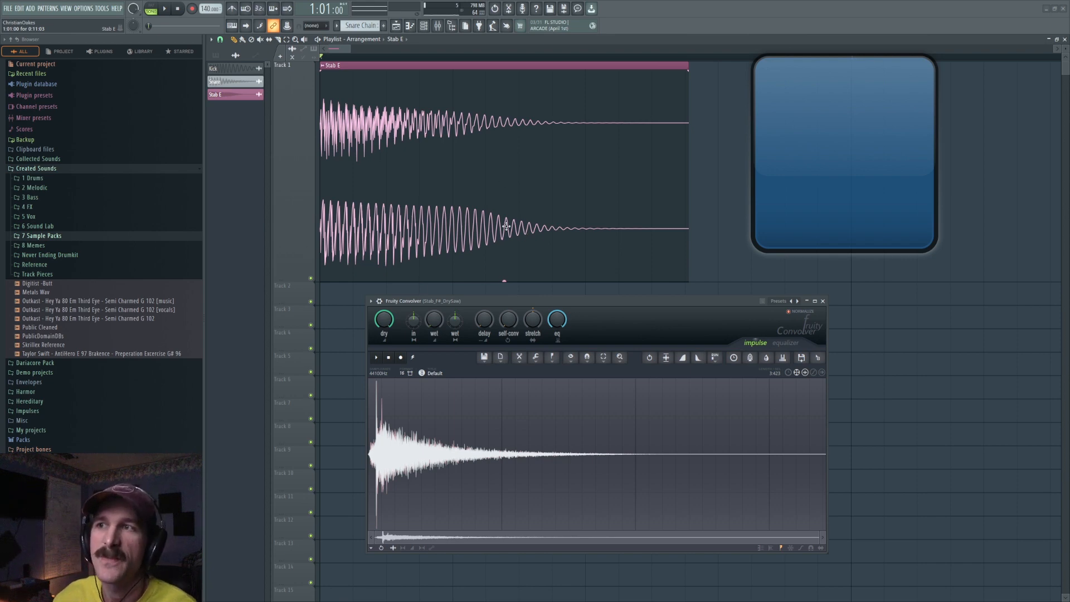
key(space)
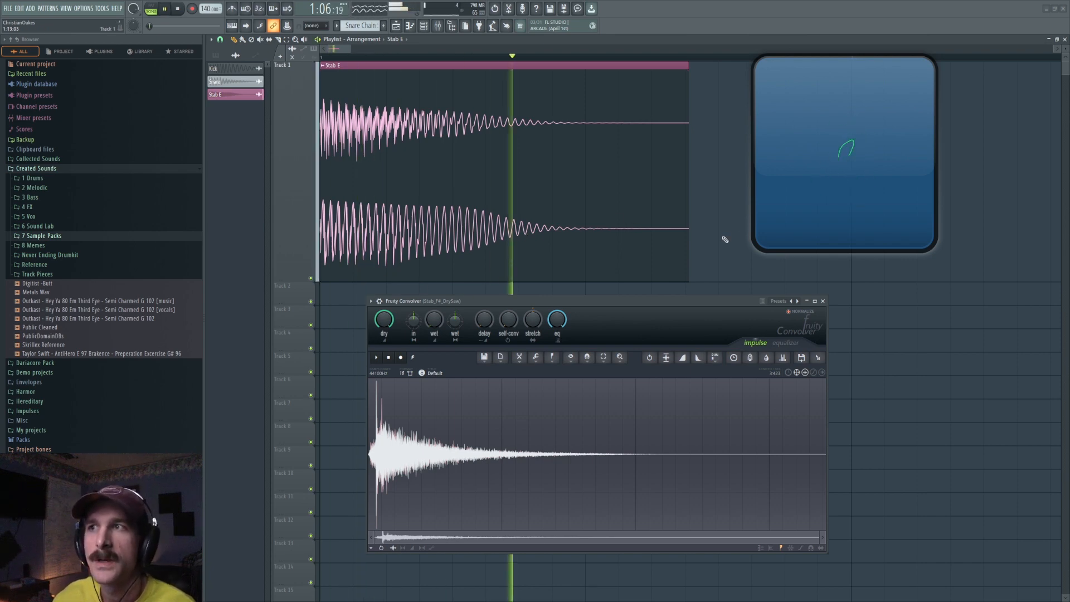
Reset Fruity Convolver's wet level to its default and play the stab through the reverb.
right_click(436, 320)
click(451, 325)
right_click(436, 315)
click(450, 321)
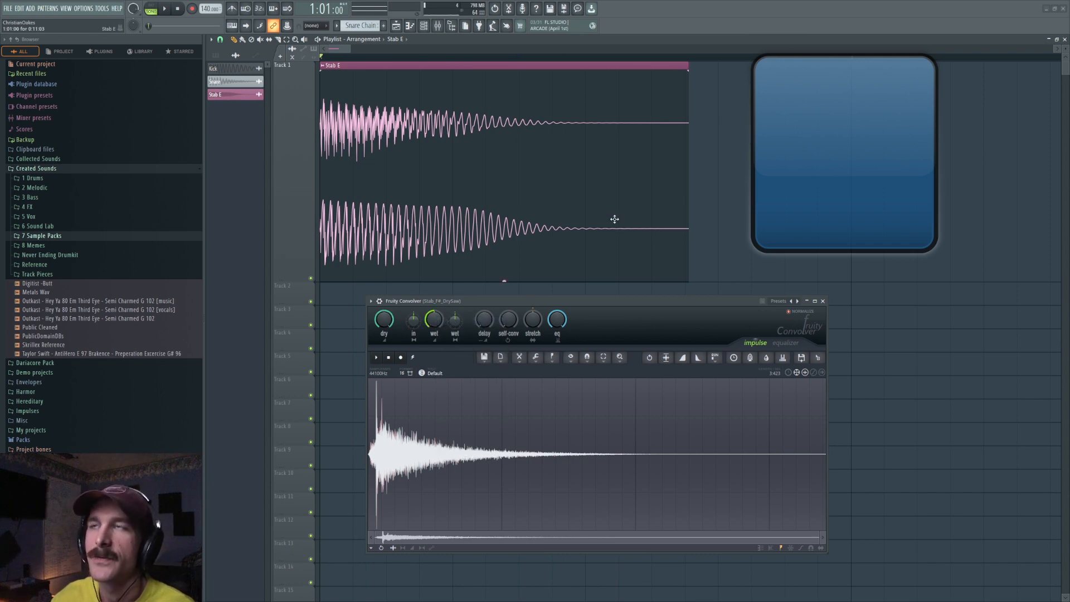
key(space)
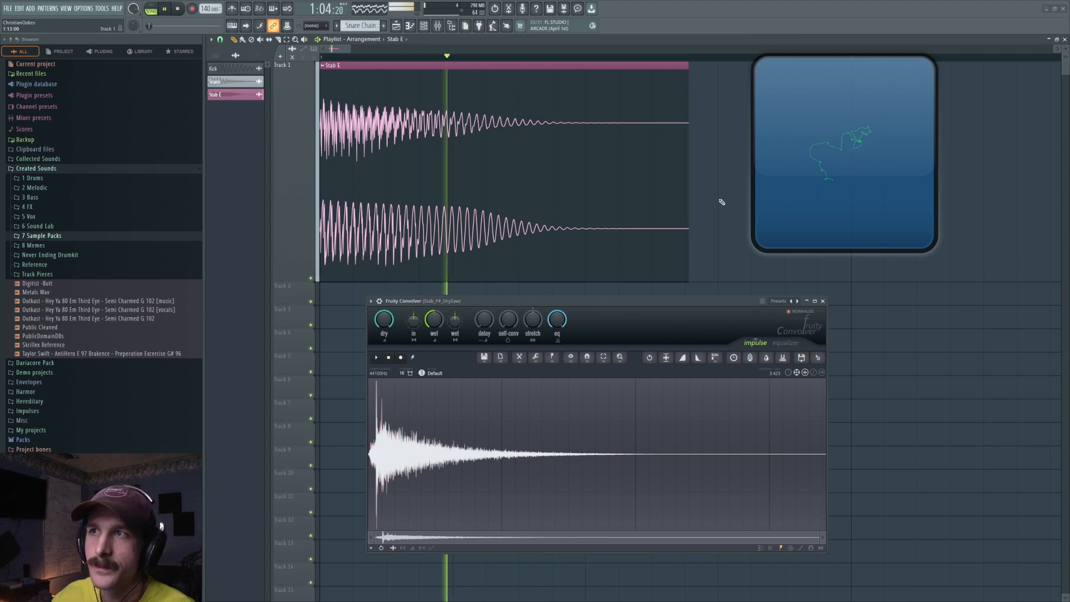
key(space)
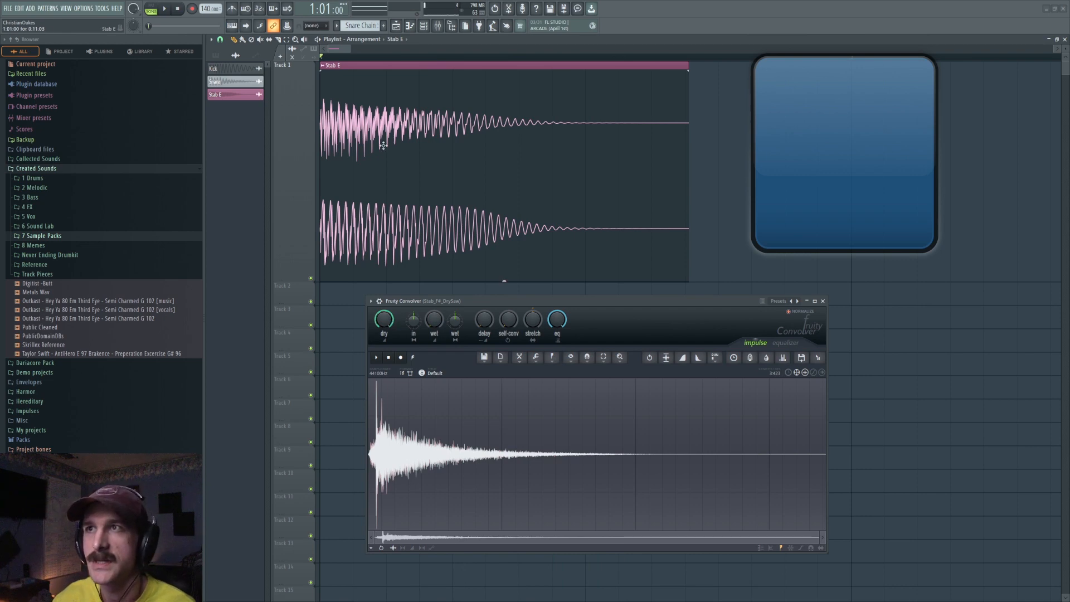
Set the wet level to a small amount and play the stab several times.
drag(434, 319, 434, 315)
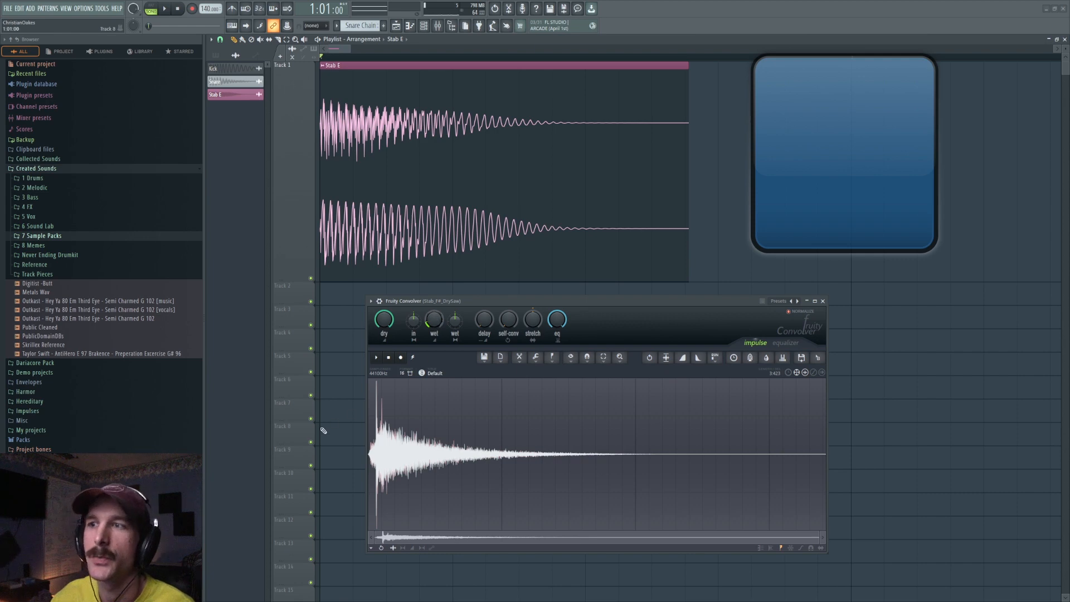
key(space)
key(space)
key(space)
key(space)
key(space)
key(space)
Raise the wet level strongly and play the stab repeatedly to compare the louder reverb.
drag(434, 319, 434, 285)
key(space)
key(space)
key(space)
key(space)
key(space)
key(space)
key(space)
key(space)
Reset the wet level, turn the dry level fully down, and play the wet-only stab with the mixer meters open.
right_click(434, 323)
click(442, 331)
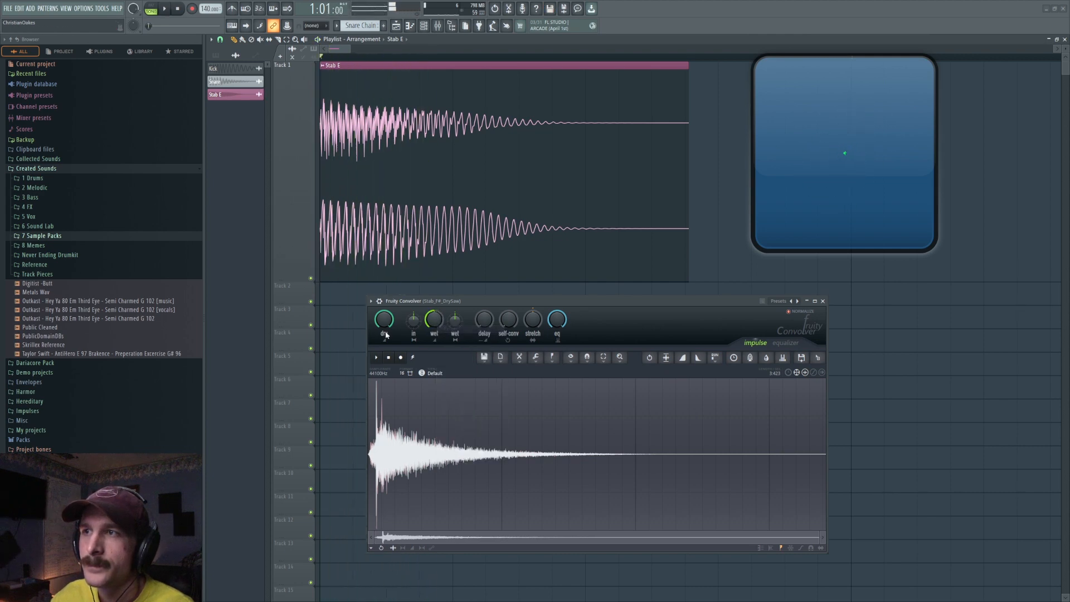
key(F9)
drag(382, 319, 382, 373)
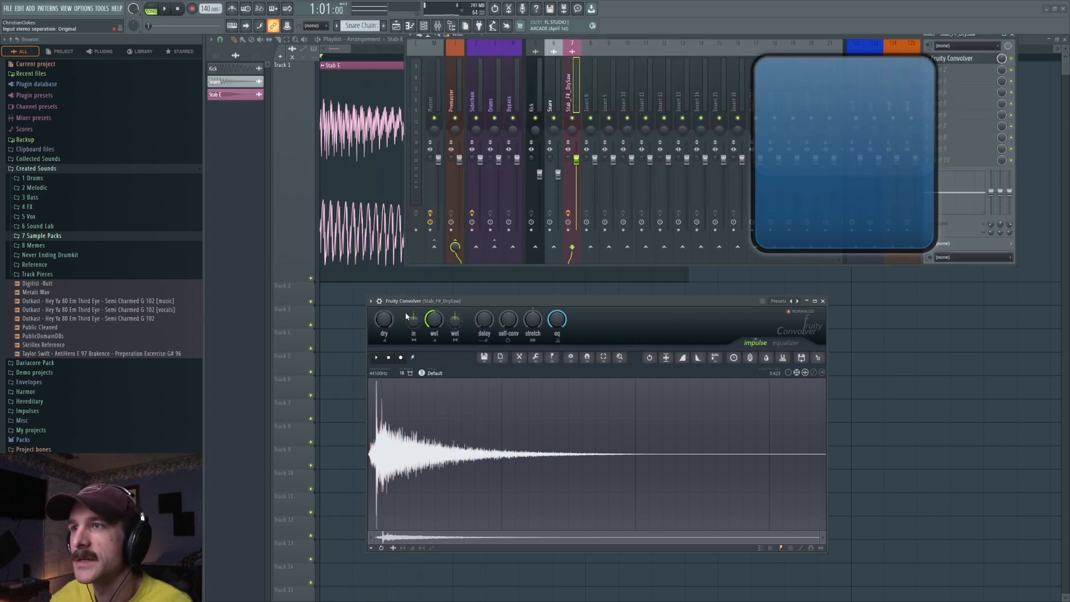
key(space)
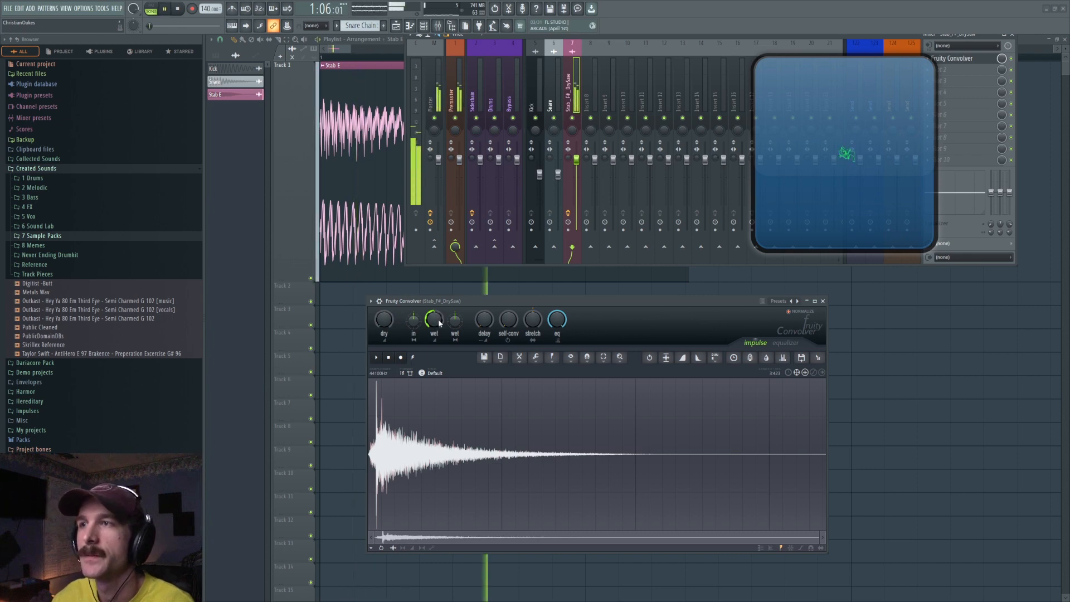
key(F9)
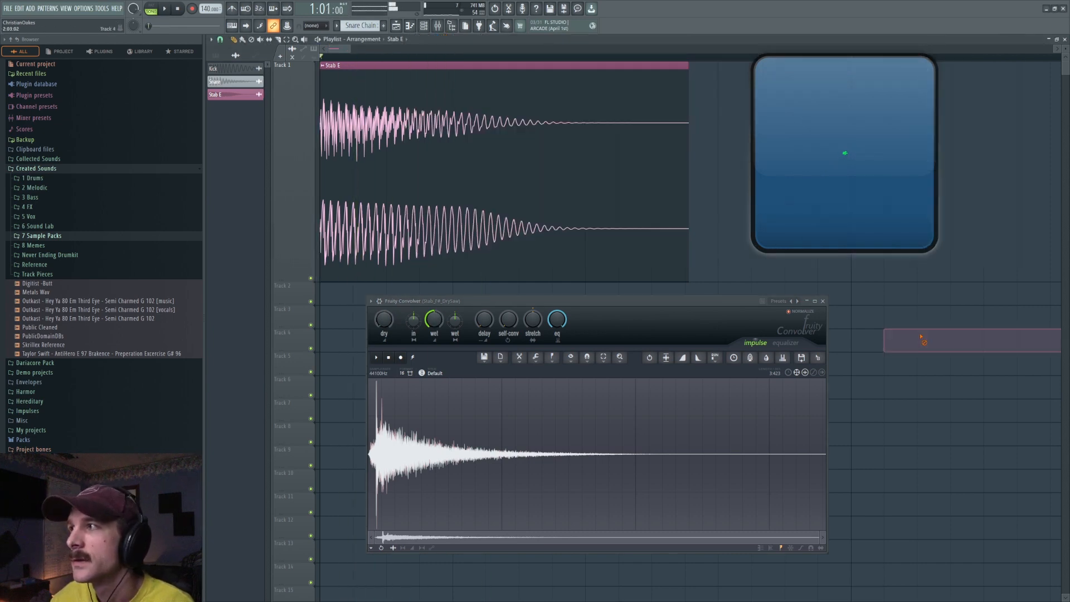
Try the input and wet stereo separation controls and reset the input stereo separation to original.
drag(413, 320, 414, 298)
right_click(414, 321)
click(421, 329)
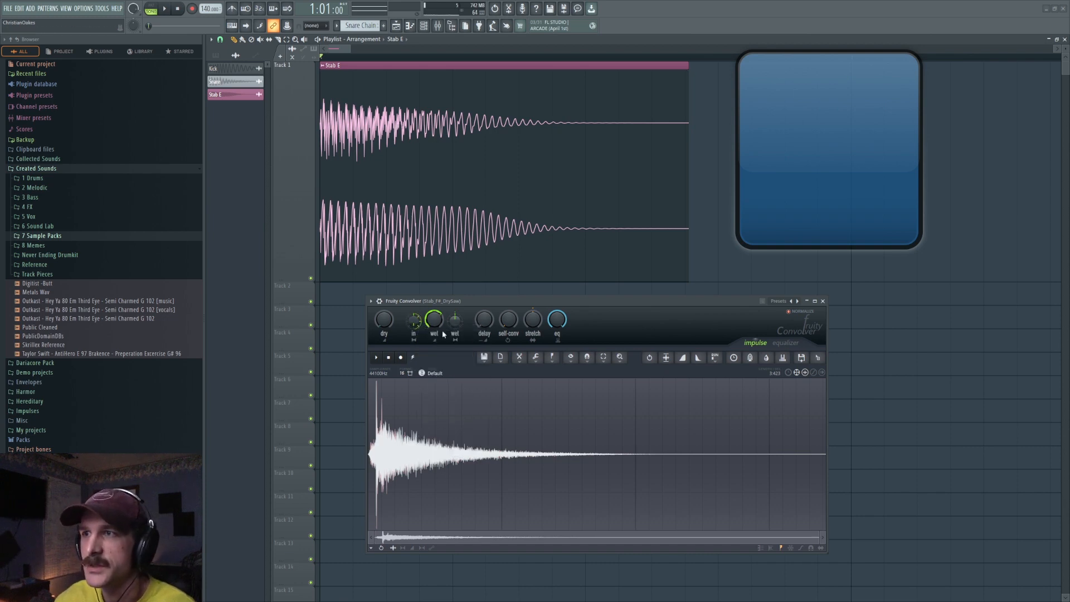
right_click(455, 321)
click(467, 328)
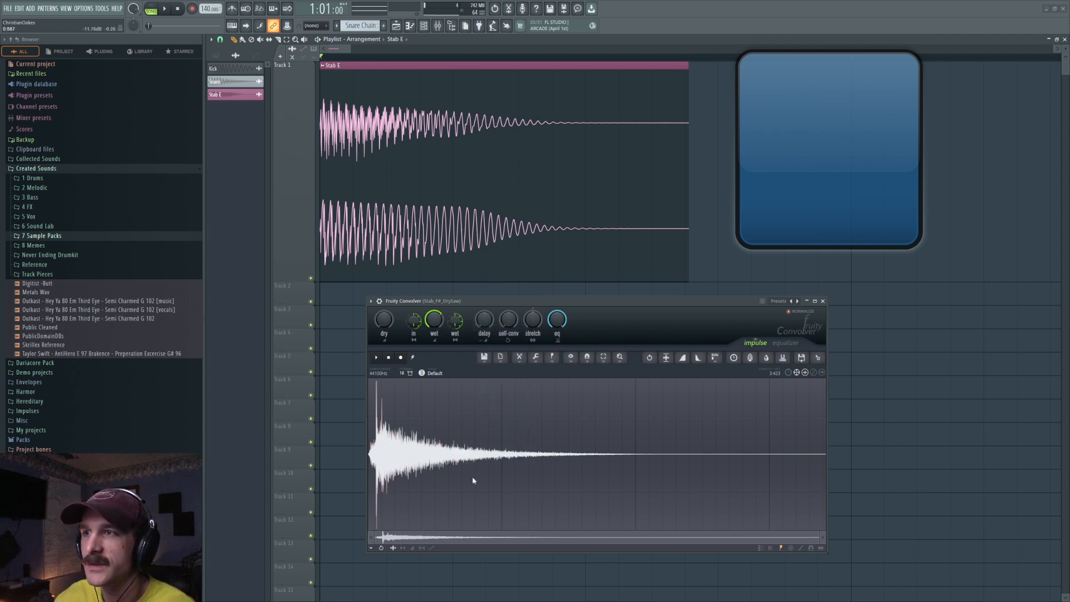
right_click(411, 321)
click(420, 328)
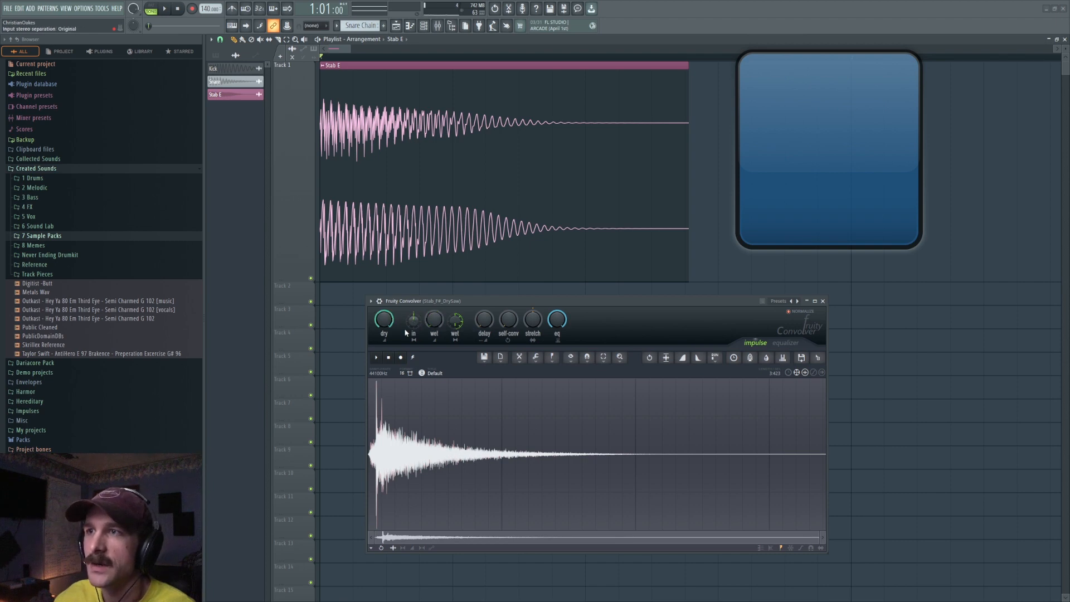
Play the stab with the original input stereo separation and again with it set to 100% merged.
key(space)
key(space)
drag(414, 324, 413, 316)
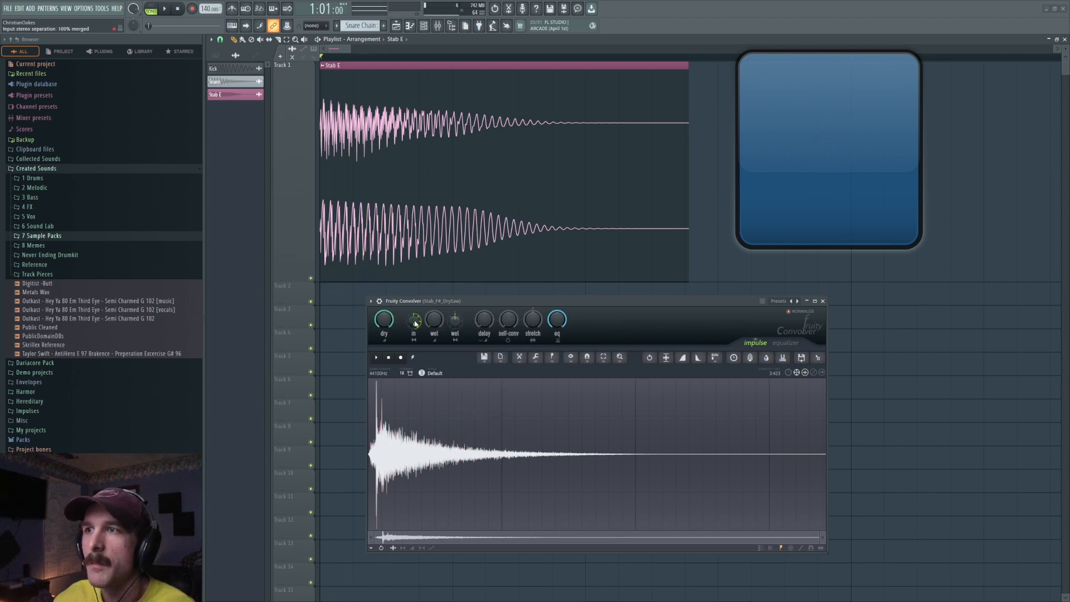
key(space)
key(space)
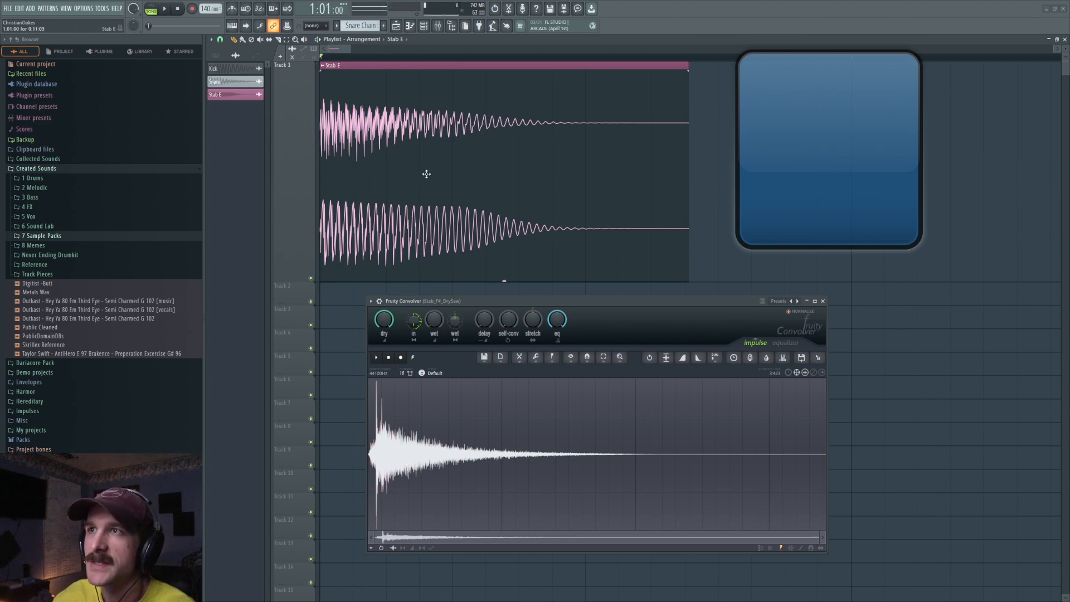
Reset the wet level and turn the wet stereo separation towards separated while the stab plays.
right_click(435, 326)
click(446, 334)
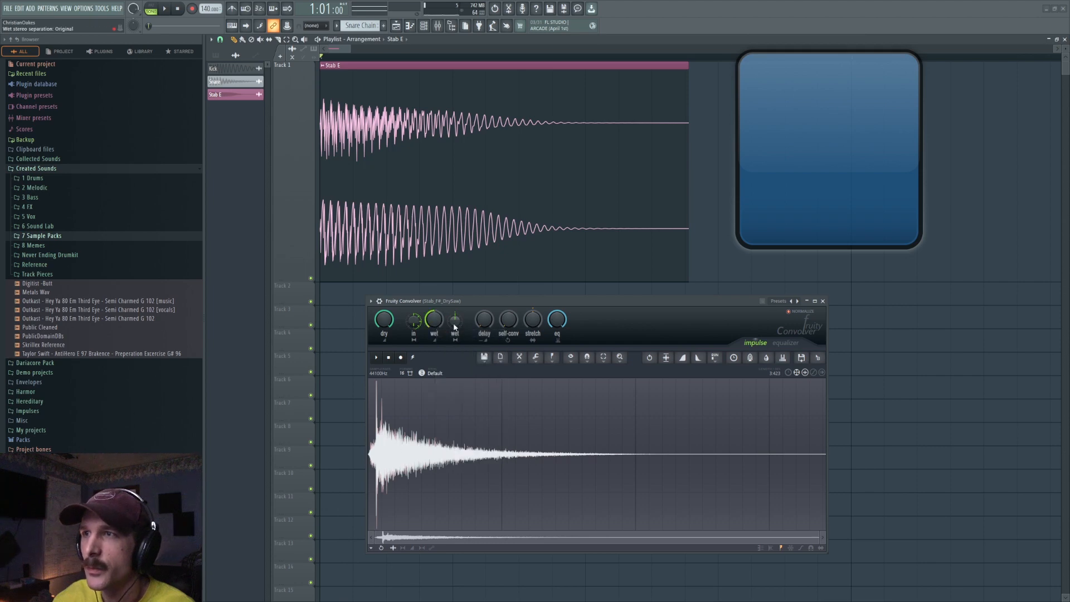
key(space)
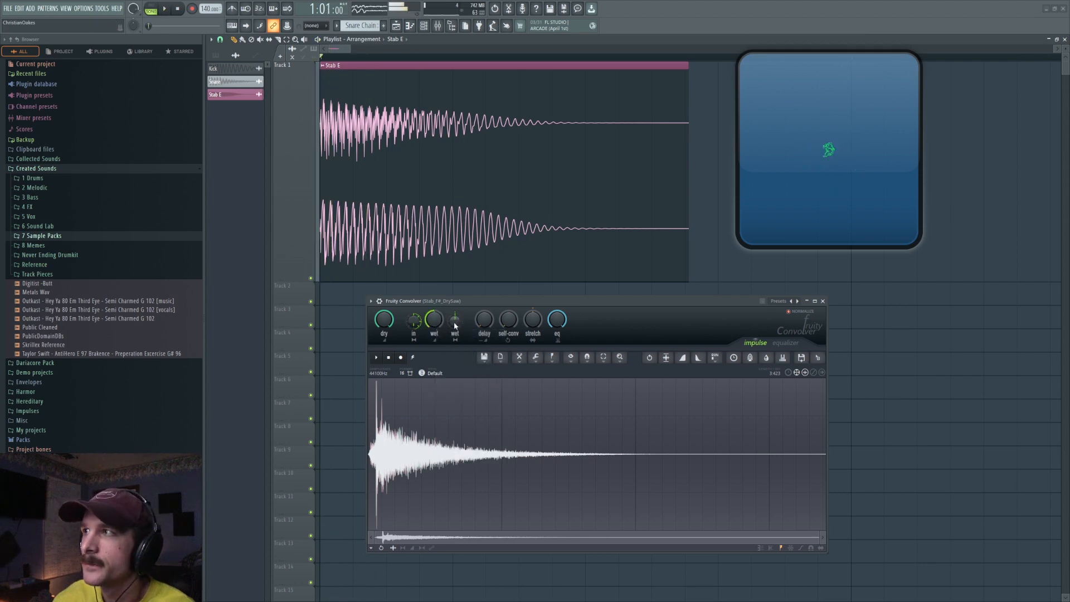
drag(457, 324, 457, 363)
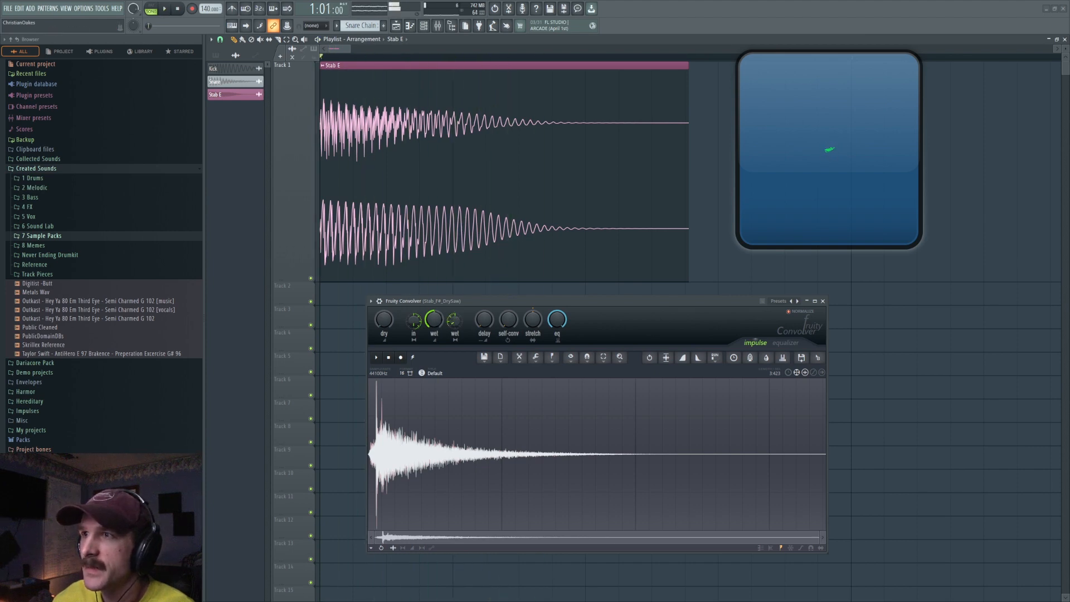
key(space)
Reset the wet and input stereo separation to original, raise the wet level, and play the stab.
right_click(457, 324)
click(468, 331)
right_click(414, 318)
click(431, 326)
drag(440, 315, 435, 312)
key(space)
key(space)
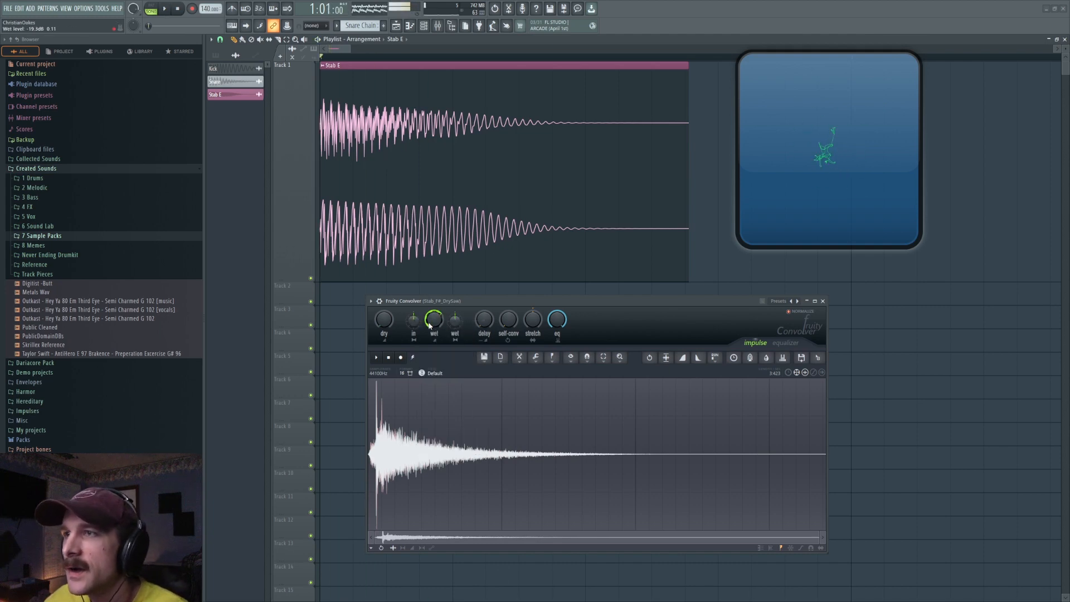
Apply the fade-out to the impulse six times to shorten its tail, and play the stab with it.
drag(530, 302, 524, 298)
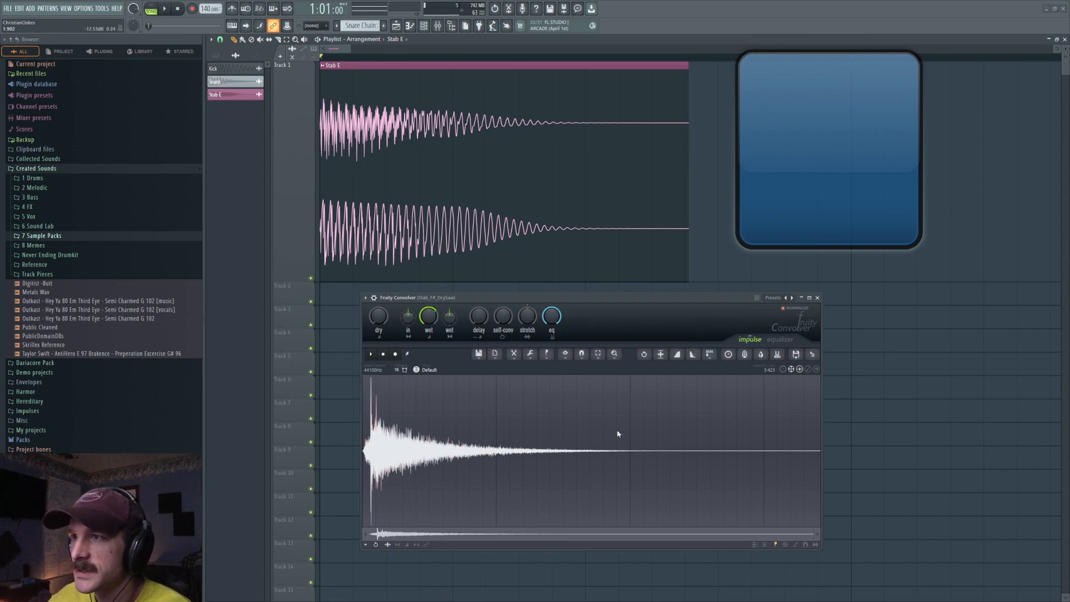
click(694, 359)
click(694, 359)
click(694, 360)
click(694, 359)
click(696, 360)
click(695, 360)
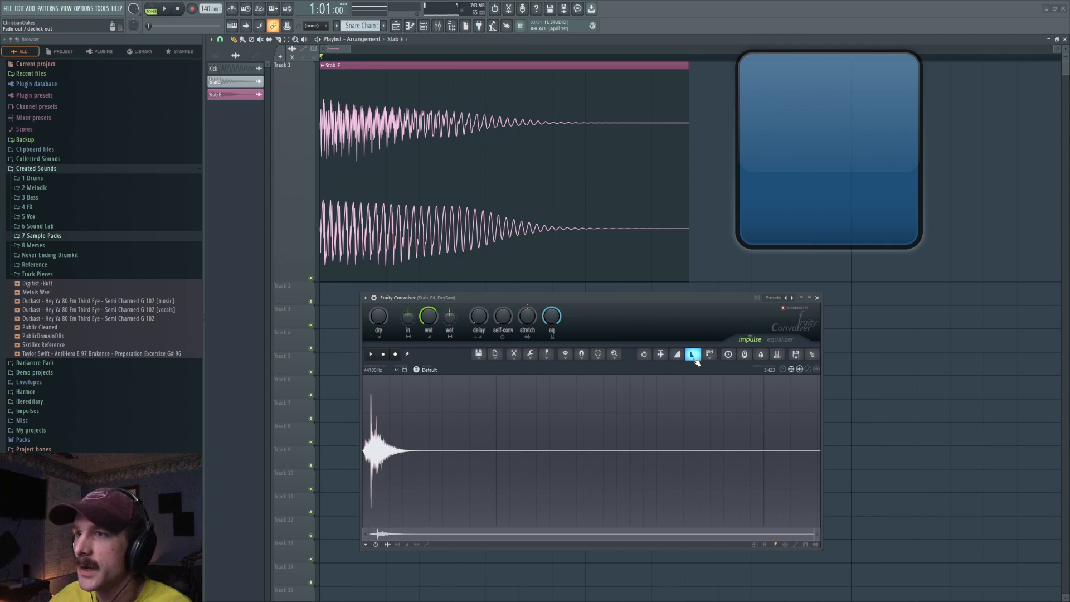
key(space)
key(space)
key(space)
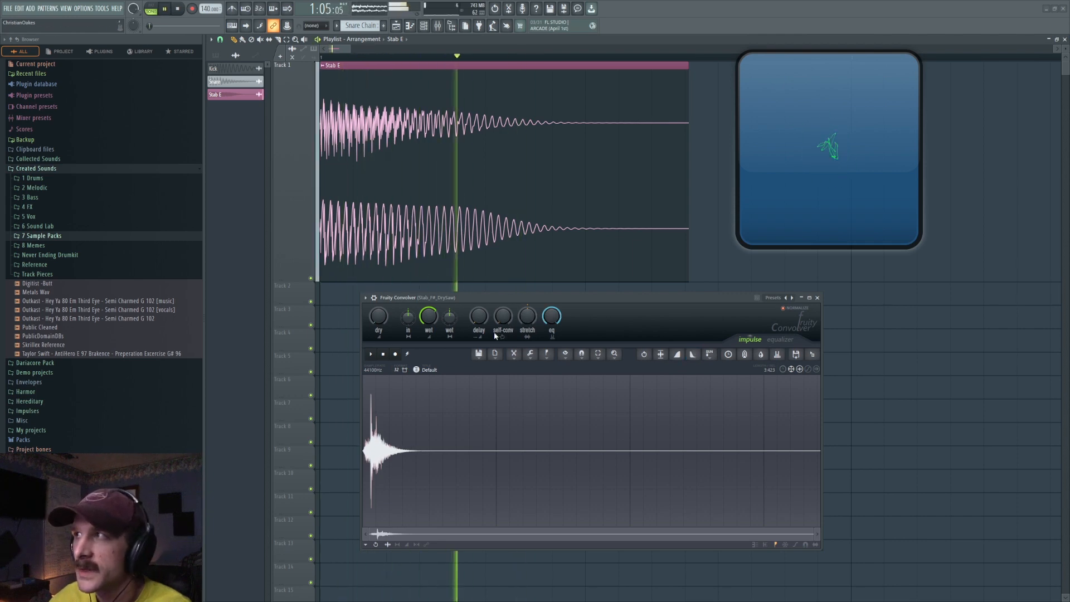
key(space)
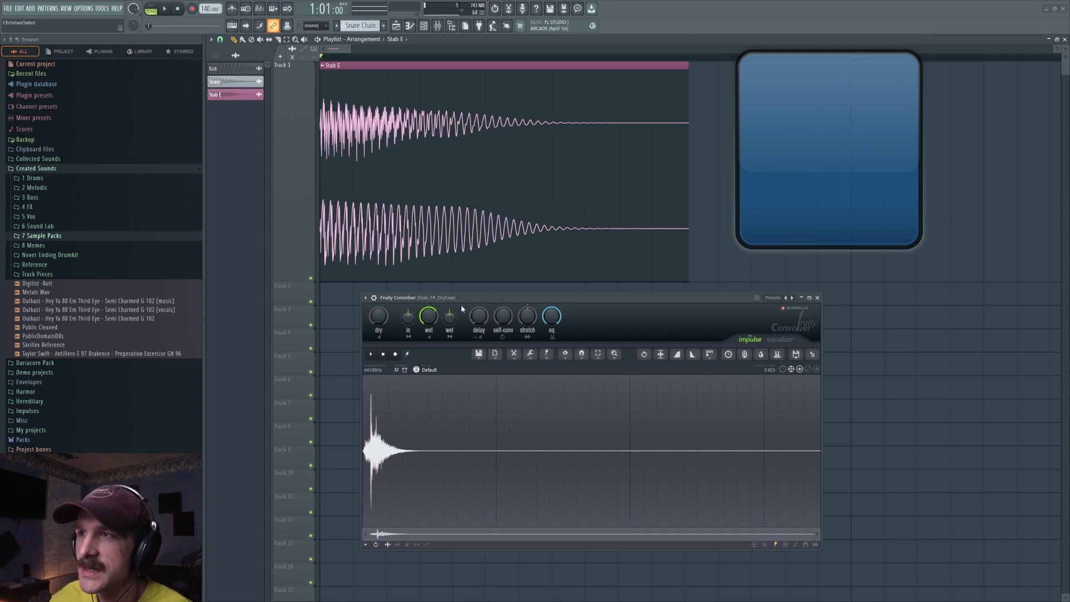
Turn the dry level up and play the stab with the shortened reverb.
drag(380, 318, 381, 306)
key(space)
key(space)
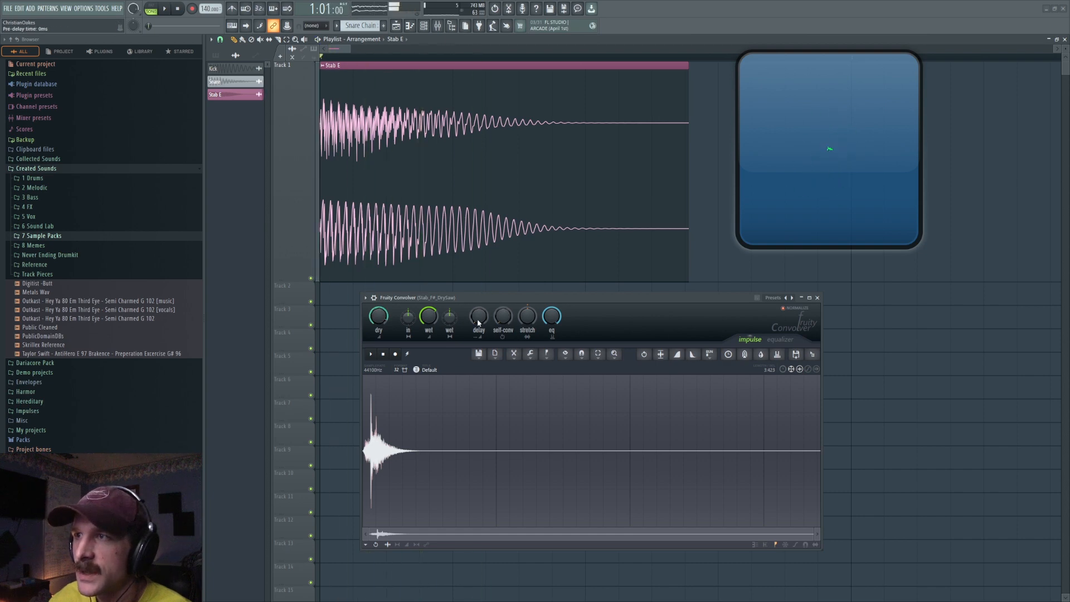
Raise the pre-delay time, play the stab with the delayed reverb, and lower the delay again.
drag(481, 321, 482, 317)
key(space)
key(space)
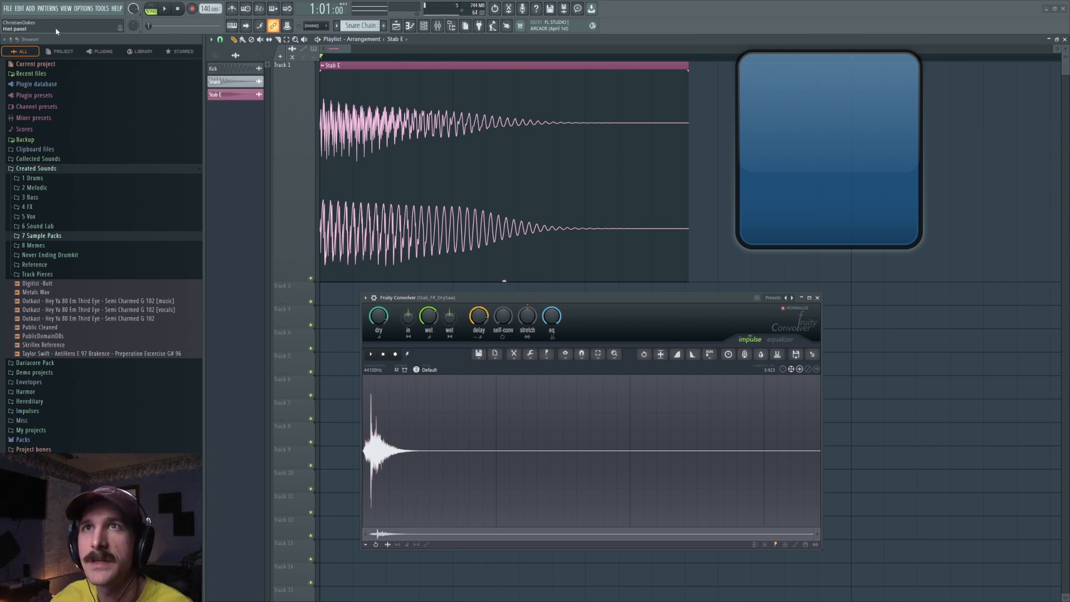
drag(481, 317, 481, 323)
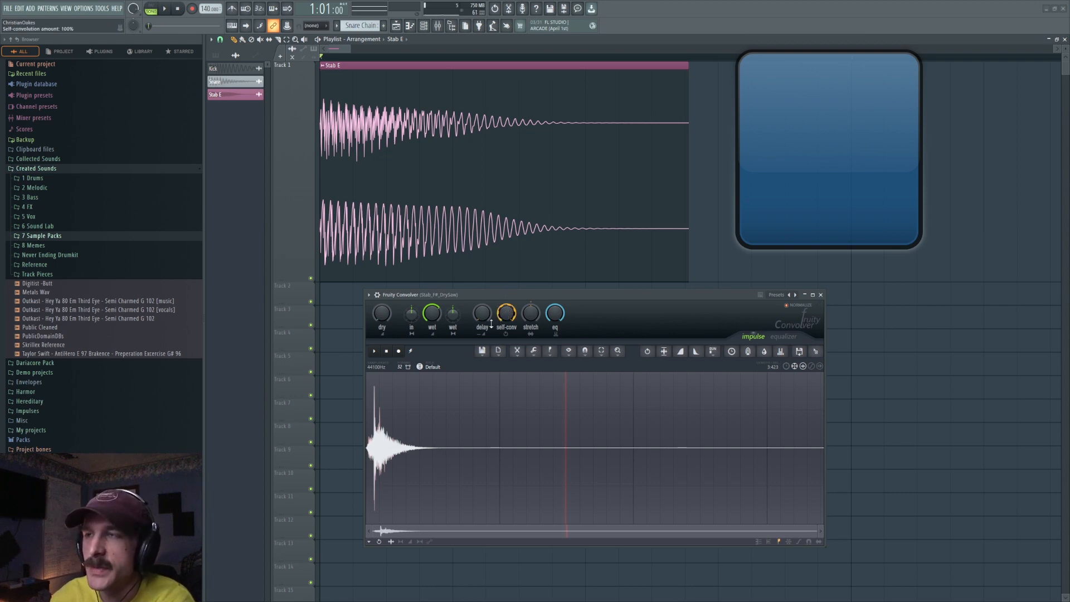
Reset the self-convolution amount and check the Self-conv description in the Fruity Convolver online manual in the browser.
right_click(507, 314)
click(515, 316)
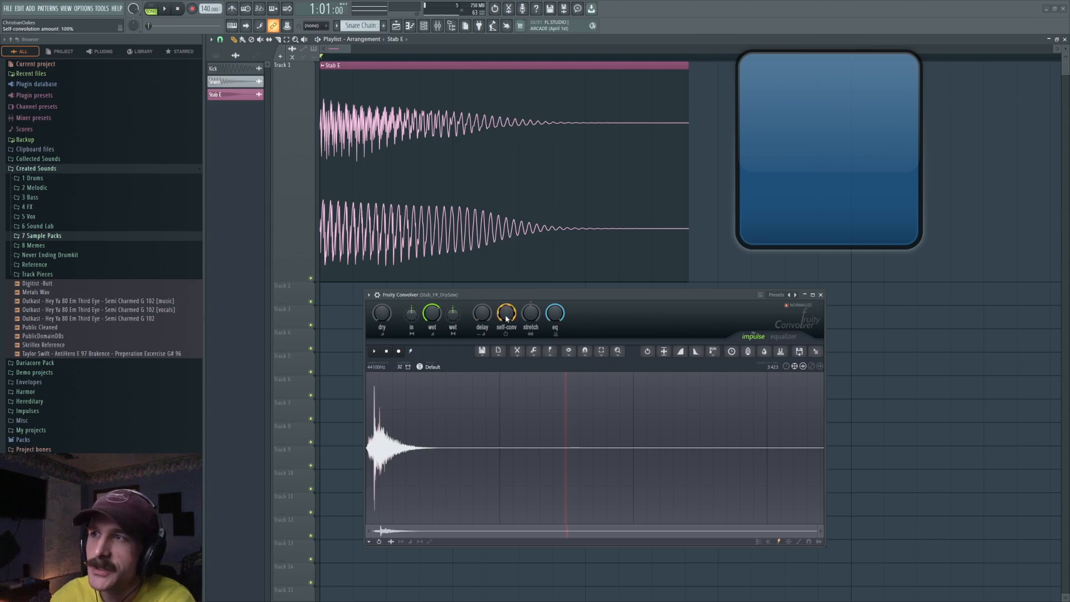
key(alt+Tab)
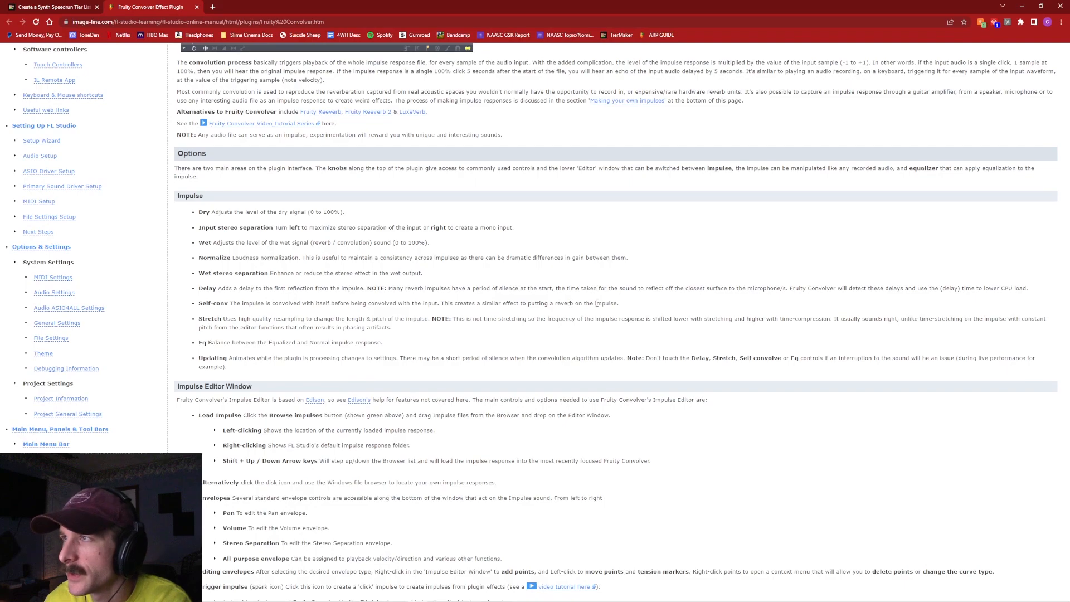
click(1021, 6)
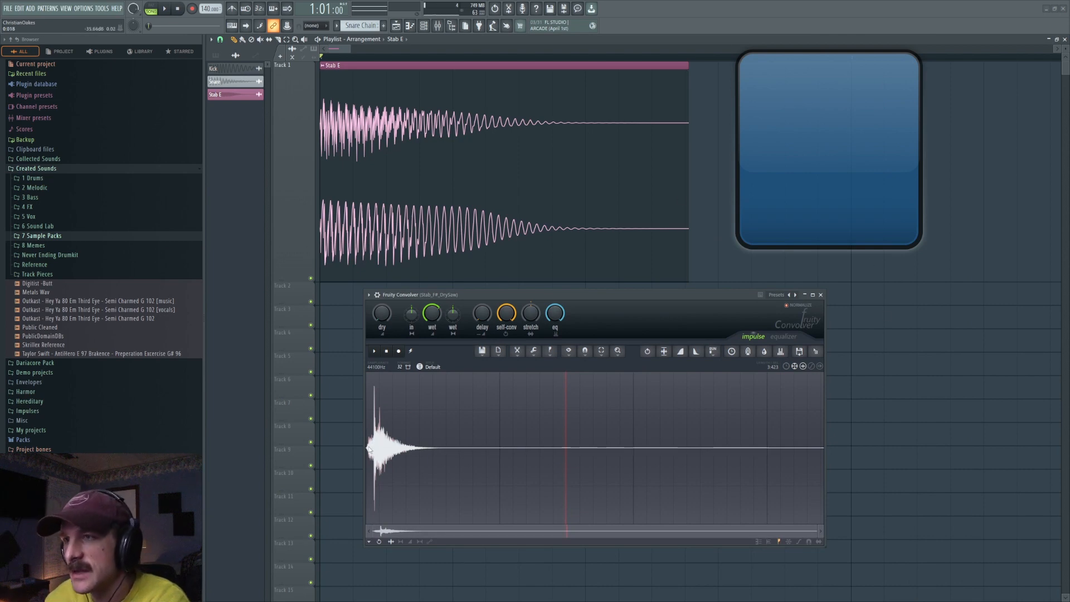
Reset the self-convolution amount, raise it strongly, and play the stab.
right_click(506, 311)
click(508, 316)
drag(507, 316, 507, 250)
key(space)
key(space)
Reset self-convolution, play the stab for comparison, and turn the amount back up.
right_click(511, 316)
click(510, 320)
key(space)
key(space)
drag(509, 319, 509, 261)
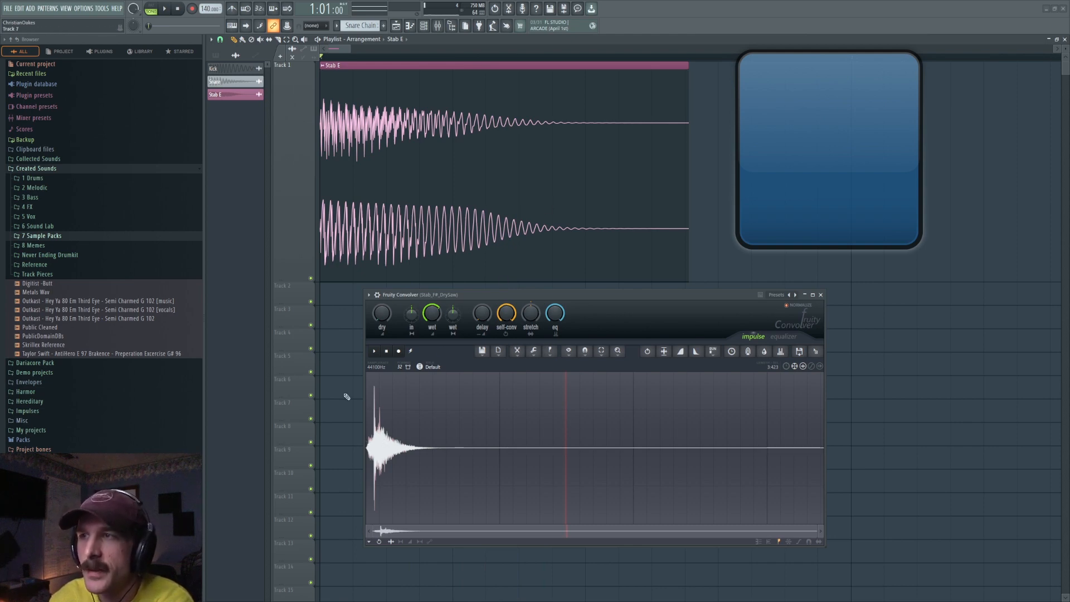
Set the self-convolution to a very low amount and play the stab twice.
drag(506, 313, 505, 298)
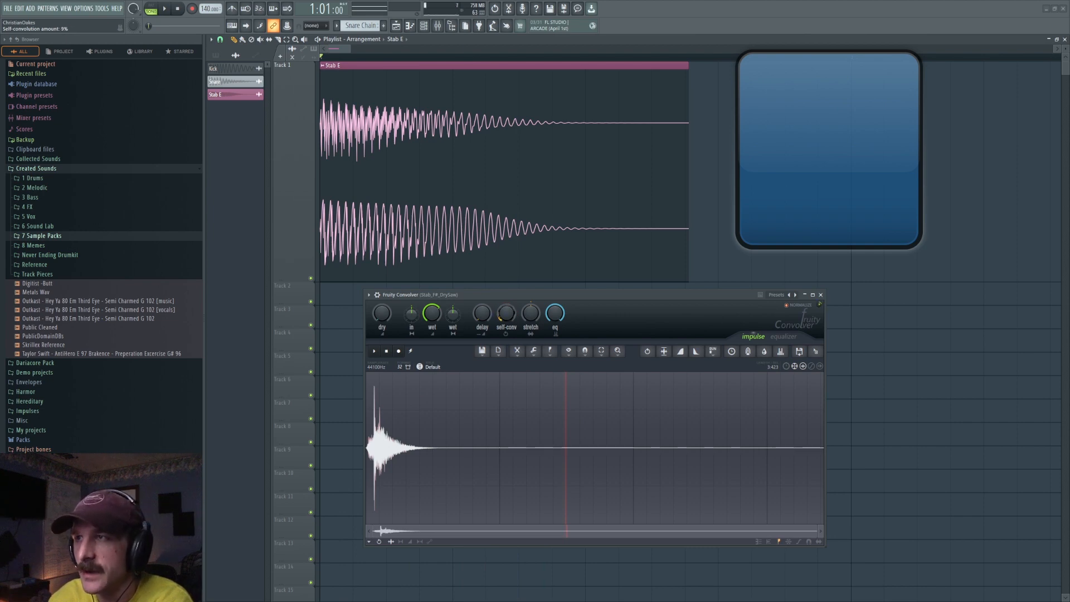
key(space)
key(space)
key(space)
key(space)
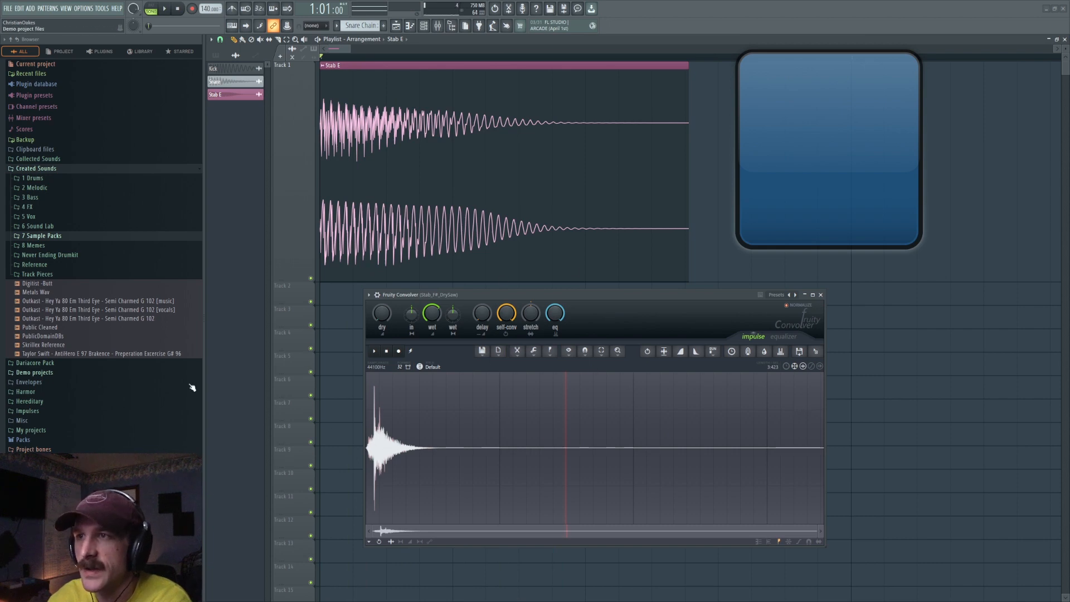
Play the stab, raise the self-convolution amount to maximum, and play it again to compare.
key(space)
key(space)
drag(507, 316, 506, 273)
key(space)
key(space)
key(space)
key(space)
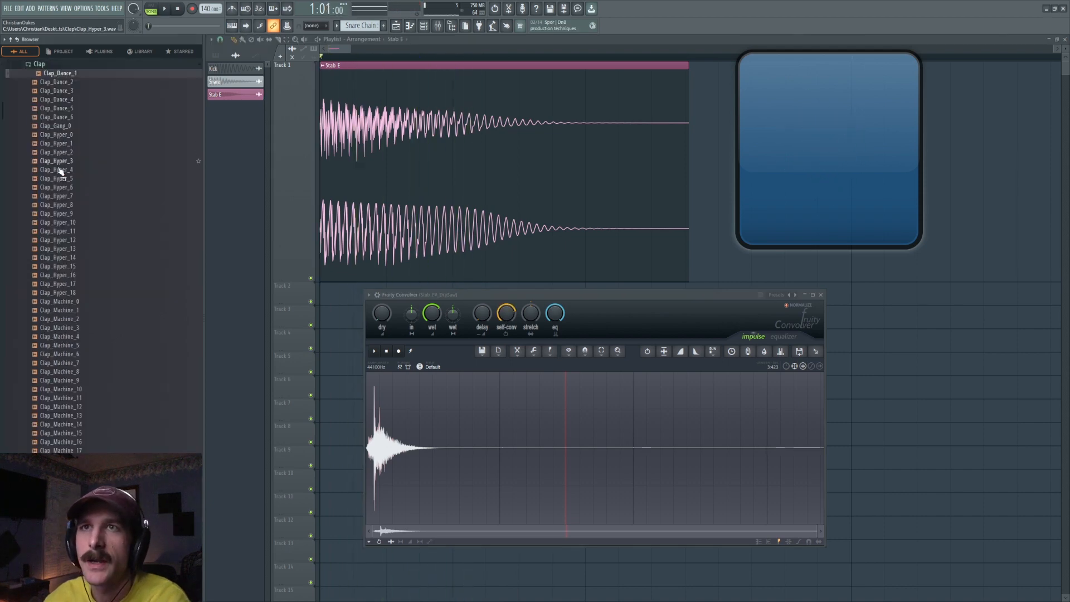
Load the Clap_Hyper_7 sample as the Convolver's impulse and play the stab through it several times.
drag(71, 196, 487, 424)
key(space)
key(space)
key(space)
key(space)
key(space)
key(space)
key(space)
key(space)
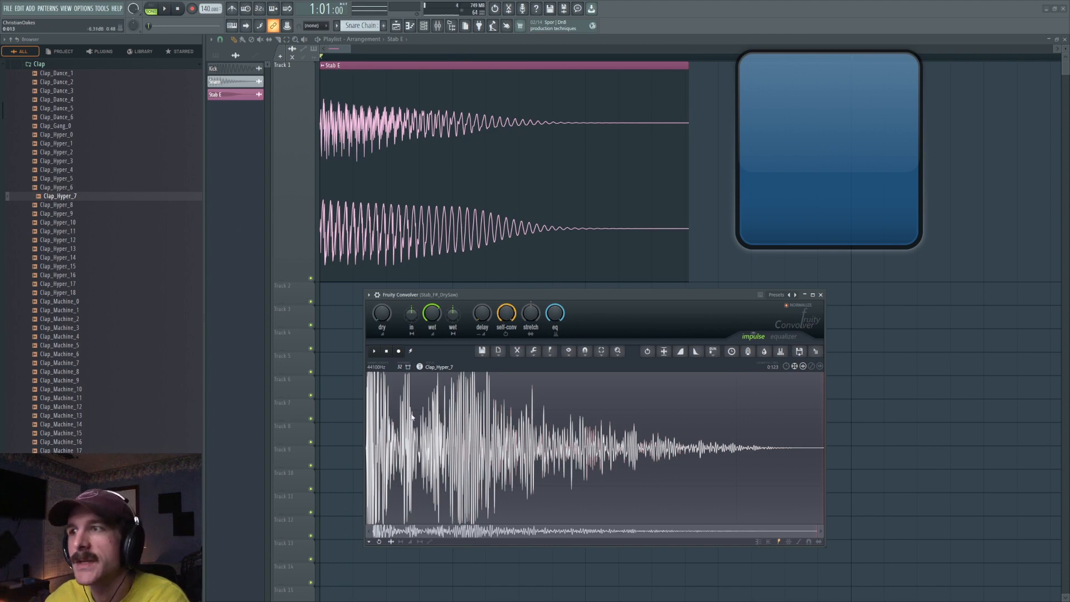
Load Clap_Dance_1 as the impulse and play the stab before and after setting self-convolution to 0%.
drag(56, 73, 548, 437)
key(space)
key(space)
drag(508, 319, 508, 320)
key(space)
key(space)
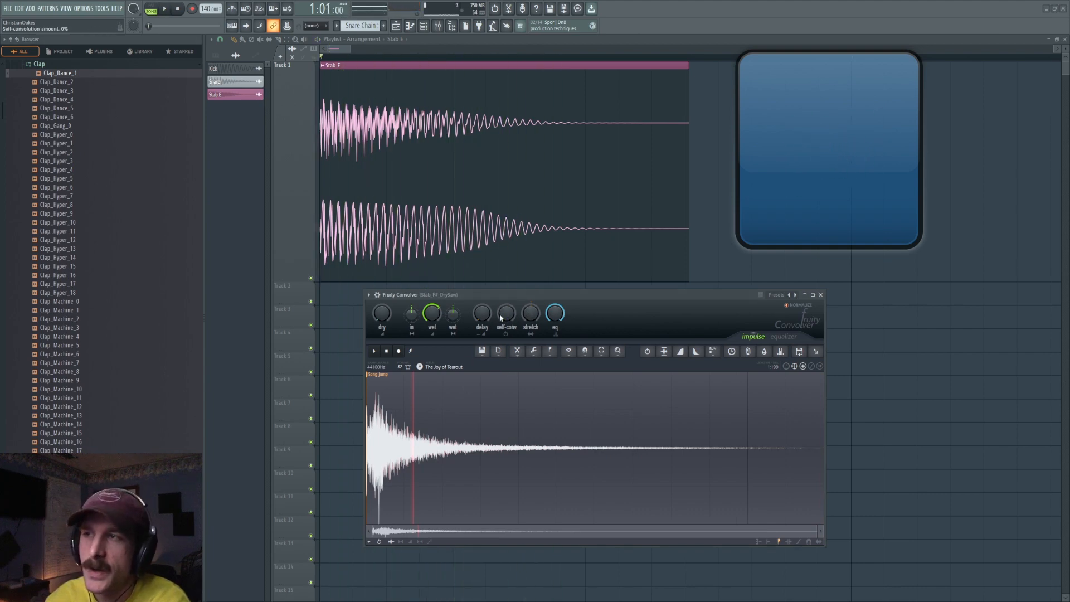
Play the stab through The Joy of Tearout impulse, raise self-convolution to maximum, and play it again.
key(space)
key(space)
drag(508, 318, 509, 322)
key(space)
key(space)
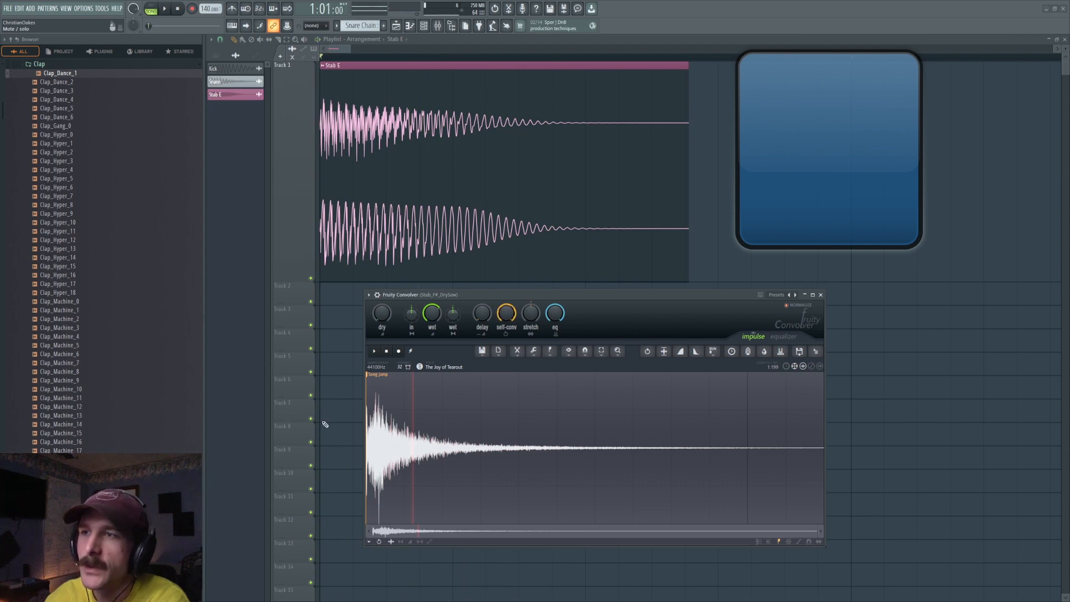
Restore the Convolver's Default settings and impulse, and close the mixer.
right_click(382, 382)
click(397, 387)
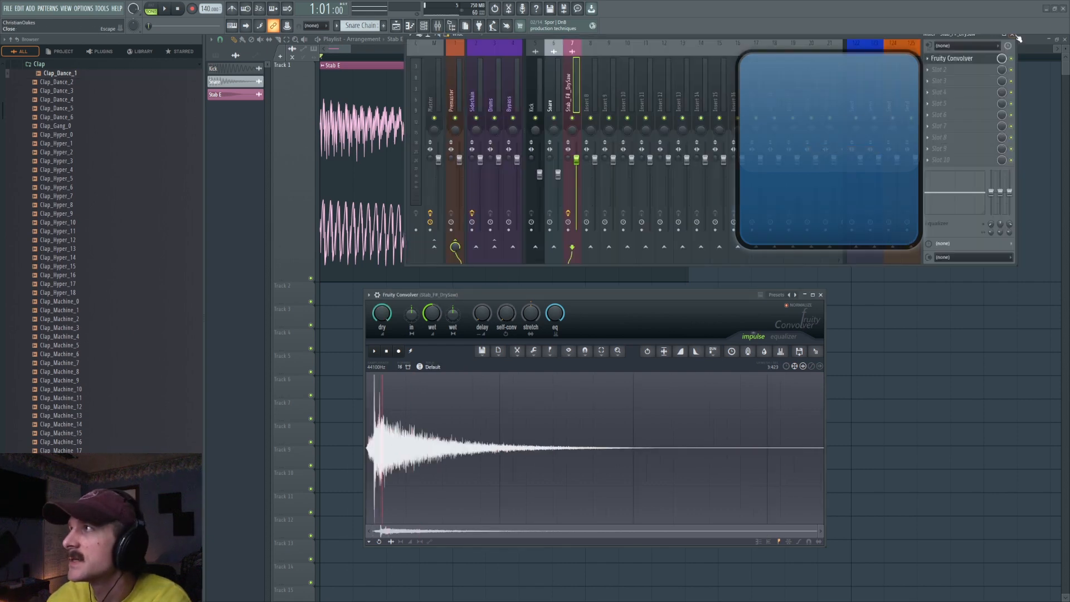
click(1016, 40)
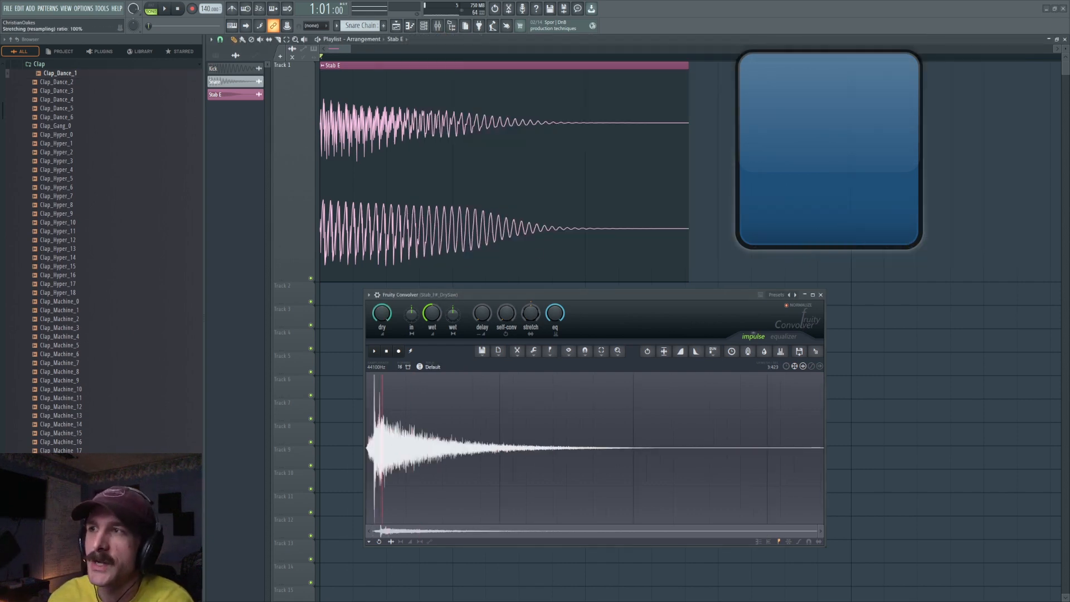
Open the Stab E clip's settings, set its time-stretch multiplier to 50%, and play it twice.
double_click(499, 223)
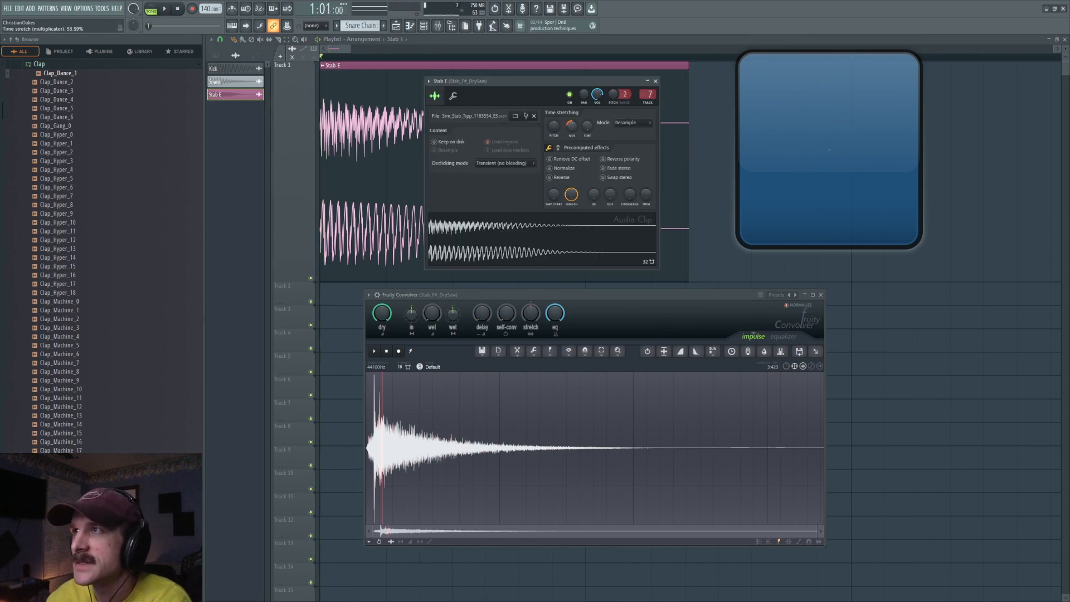
drag(572, 127, 572, 134)
key(space)
key(space)
key(space)
key(space)
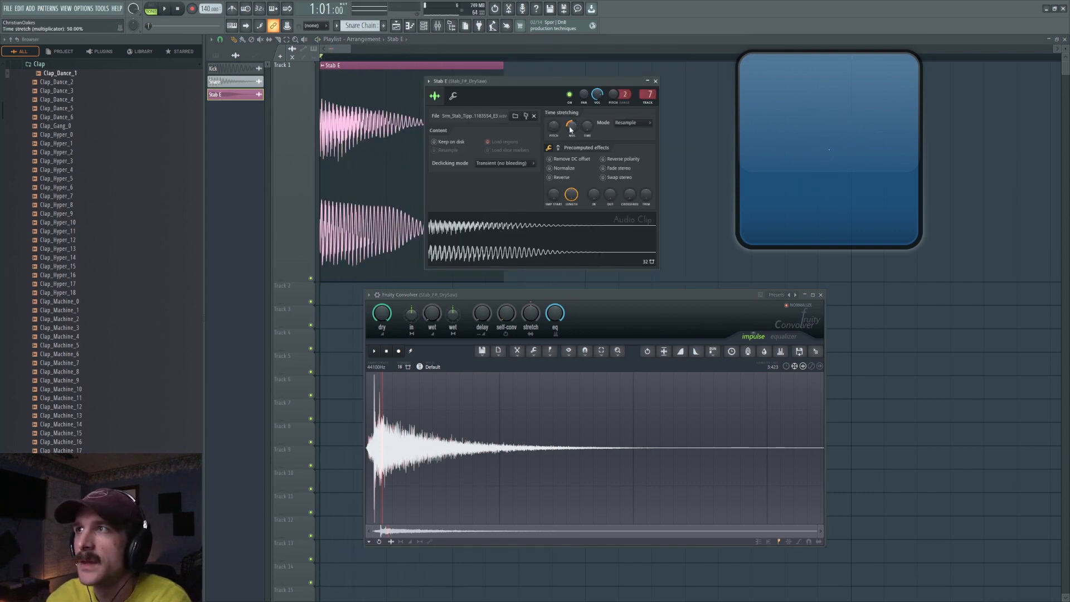
Reset the stab's time-stretch multiplier, try 200%, and reset it to its default again.
right_click(571, 127)
click(578, 130)
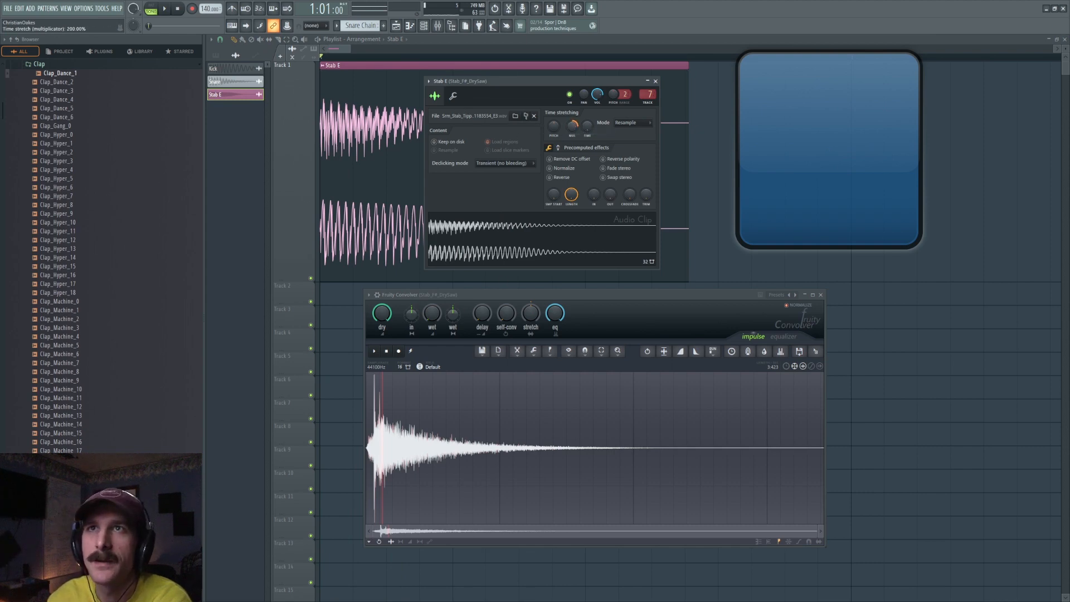
drag(572, 127, 576, 130)
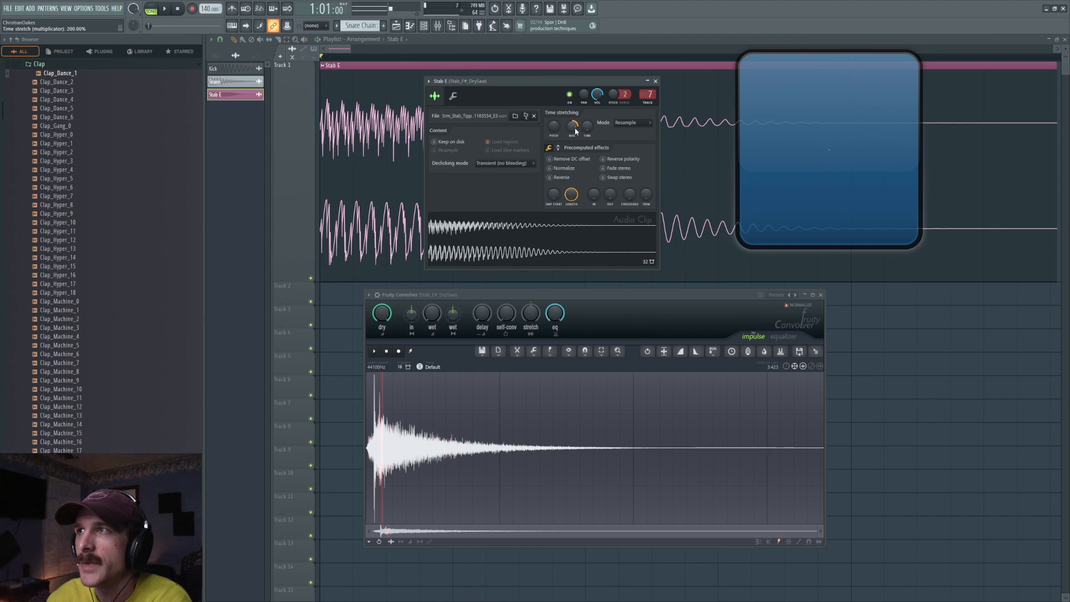
right_click(574, 128)
click(585, 134)
Apply the fade out to the Convolver's impulse repeatedly to shorten its tail.
click(696, 351)
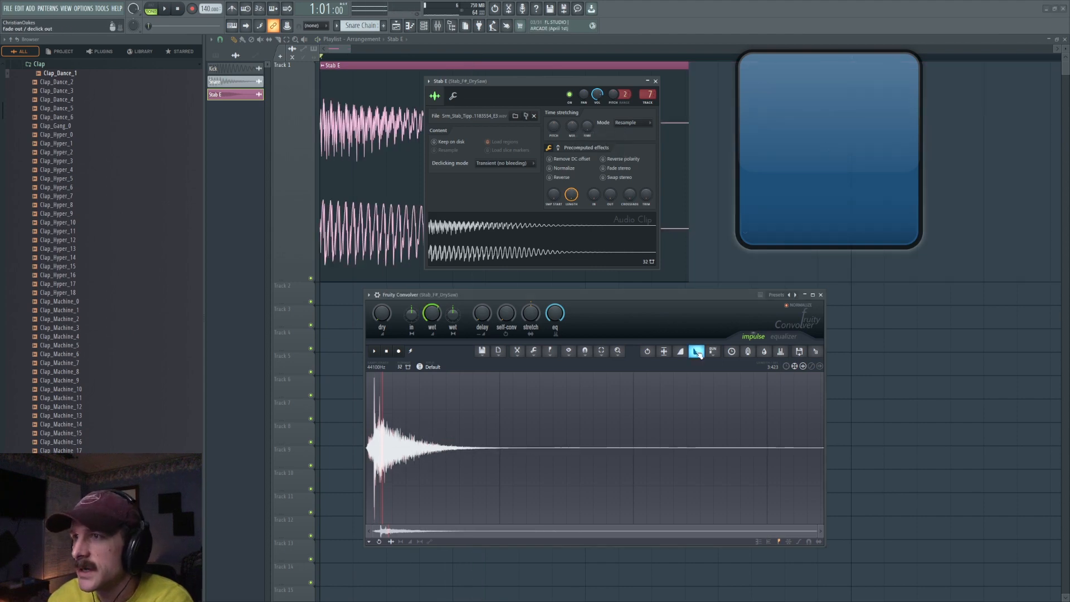
click(697, 352)
click(697, 351)
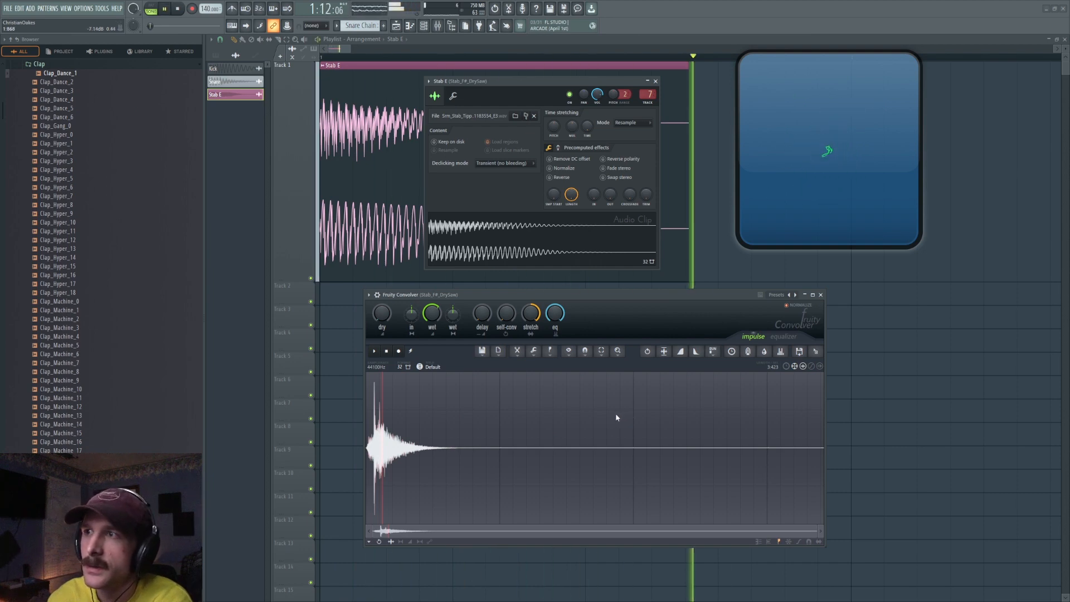
Reset the impulse stretch to its default, then adjust the equalizer mix and reset it as well.
right_click(530, 318)
click(553, 319)
drag(561, 317, 561, 316)
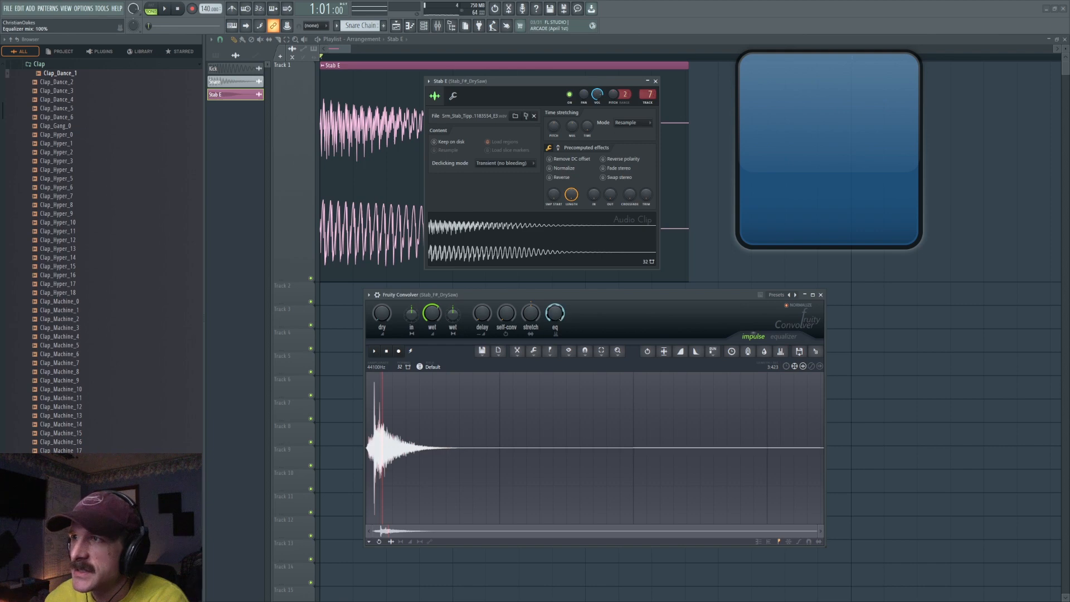
right_click(558, 316)
click(572, 323)
In the Convolver's equalizer, draw a grid-snapped low-frequency dip, then a smooth wavy curve across the spectrum with snapping off.
click(786, 337)
click(758, 337)
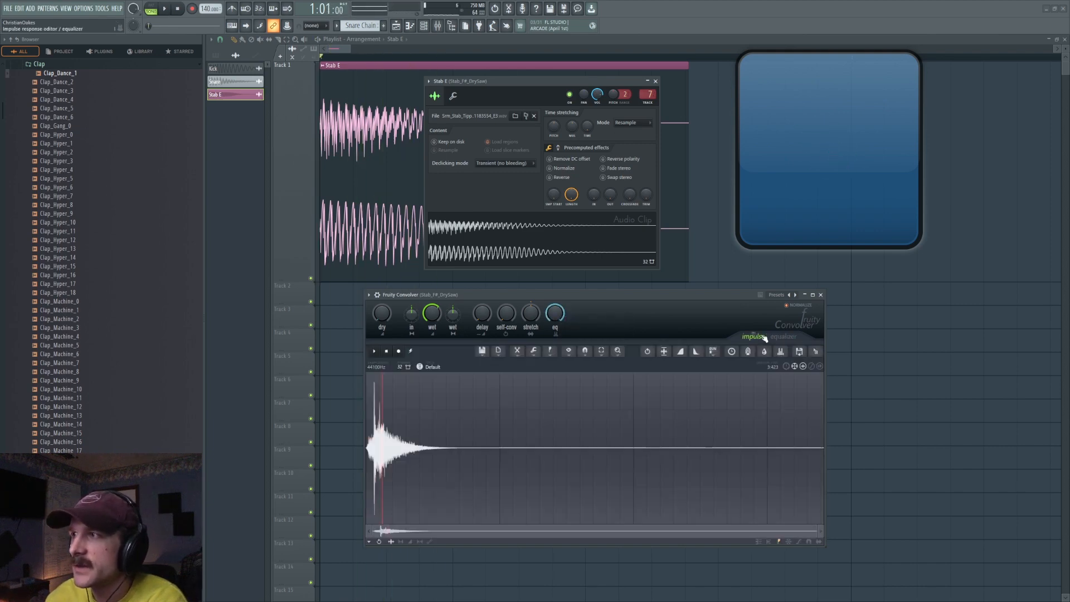
click(785, 337)
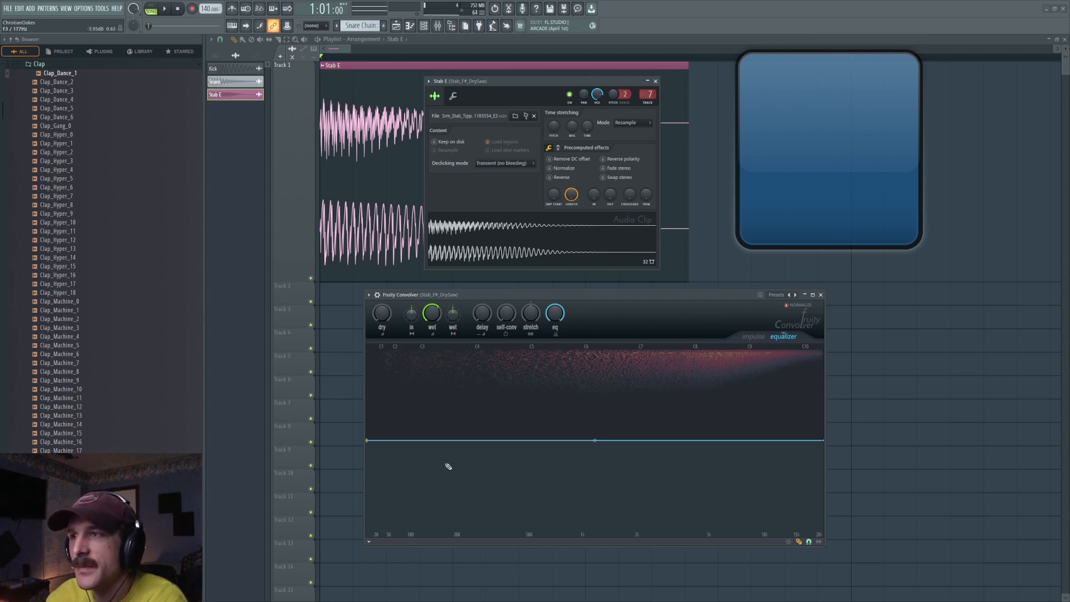
drag(478, 455, 411, 497)
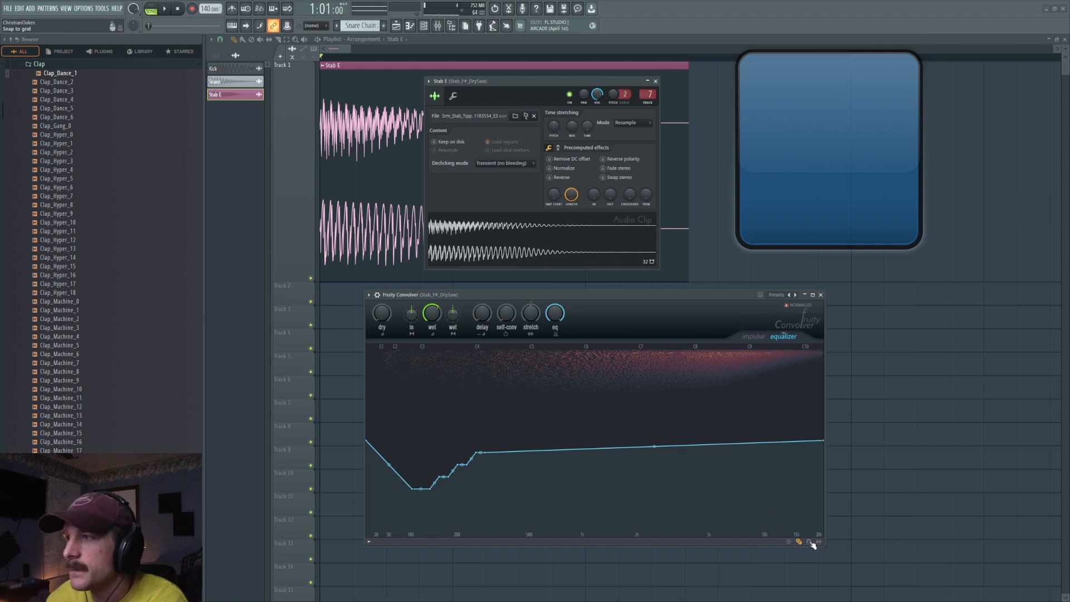
mouse_move(500, 438)
mouse_down()
mouse_move(416, 444)
mouse_move(659, 437)
mouse_move(825, 459)
mouse_up()
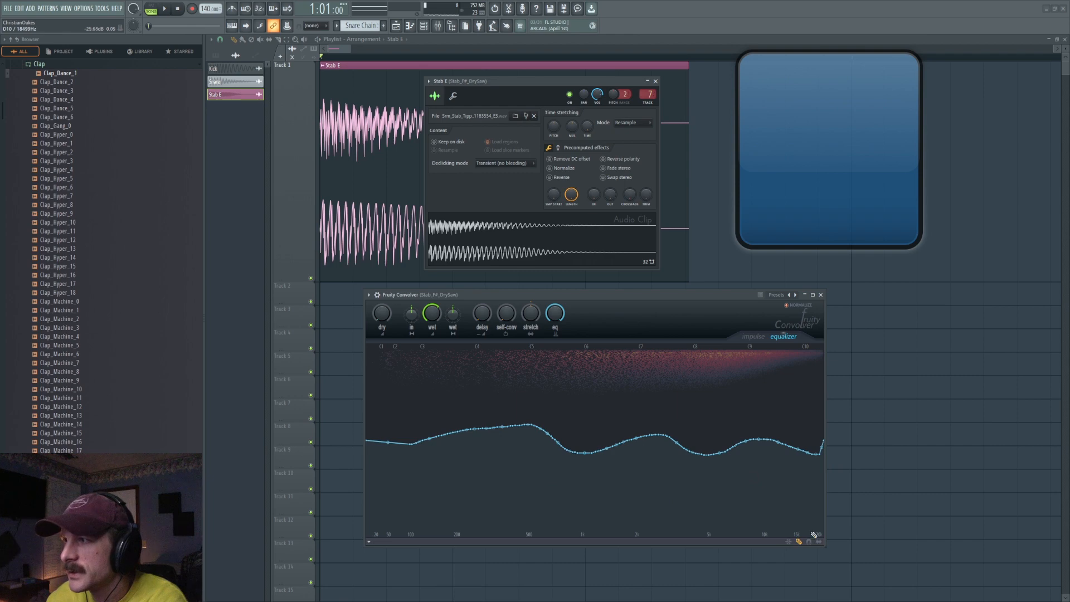
Lower the EQ curve to the minimum and draw an angular grid-snapped shape with a high peak just above 2 kHz.
mouse_move(813, 525)
mouse_down()
mouse_move(749, 564)
mouse_move(364, 554)
mouse_up()
drag(587, 478, 587, 454)
click(700, 481)
drag(699, 481, 702, 480)
click(661, 406)
click(651, 498)
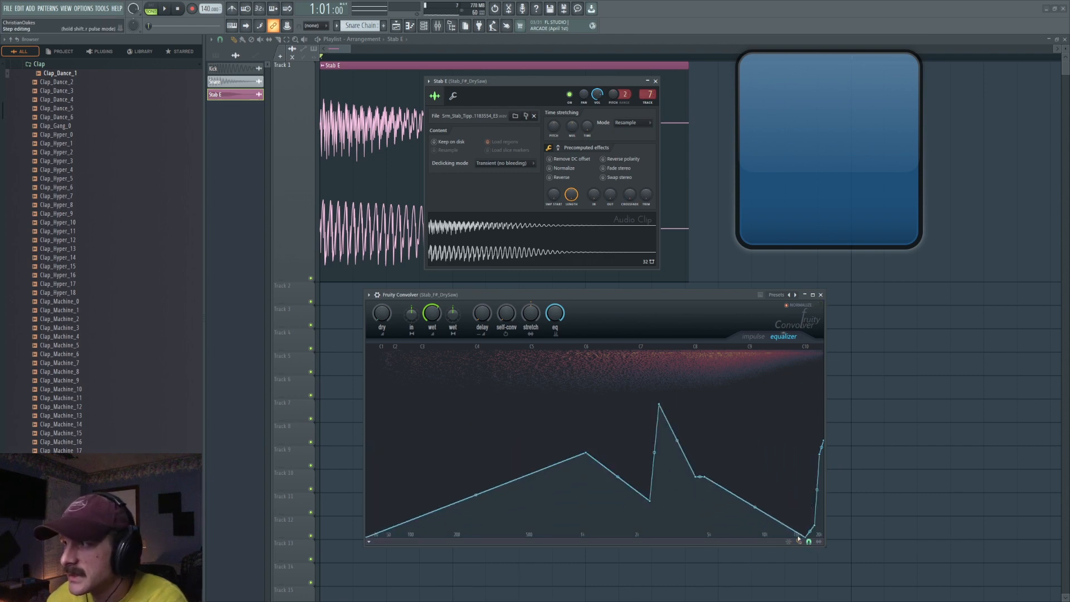
With step editing off, add individual points to the EQ curve to form alternating peaks and valleys through the mids.
right_click(476, 428)
right_click(522, 489)
right_click(531, 404)
right_click(568, 489)
right_click(622, 391)
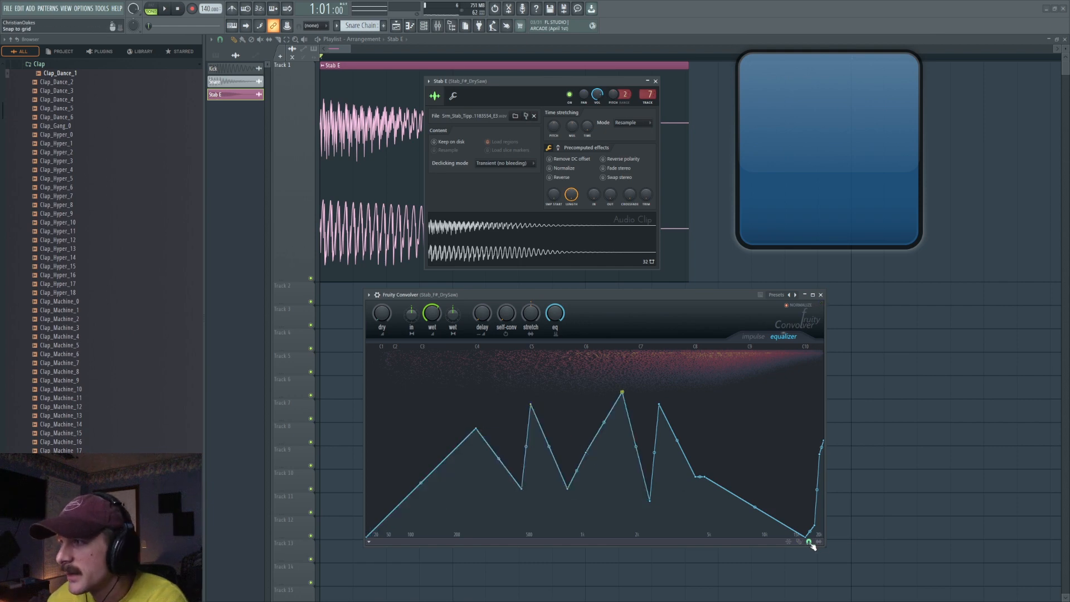
Flatten the whole EQ curve to the minimum and draw a midrange hump that keeps the low frequencies cut.
drag(805, 538, 300, 599)
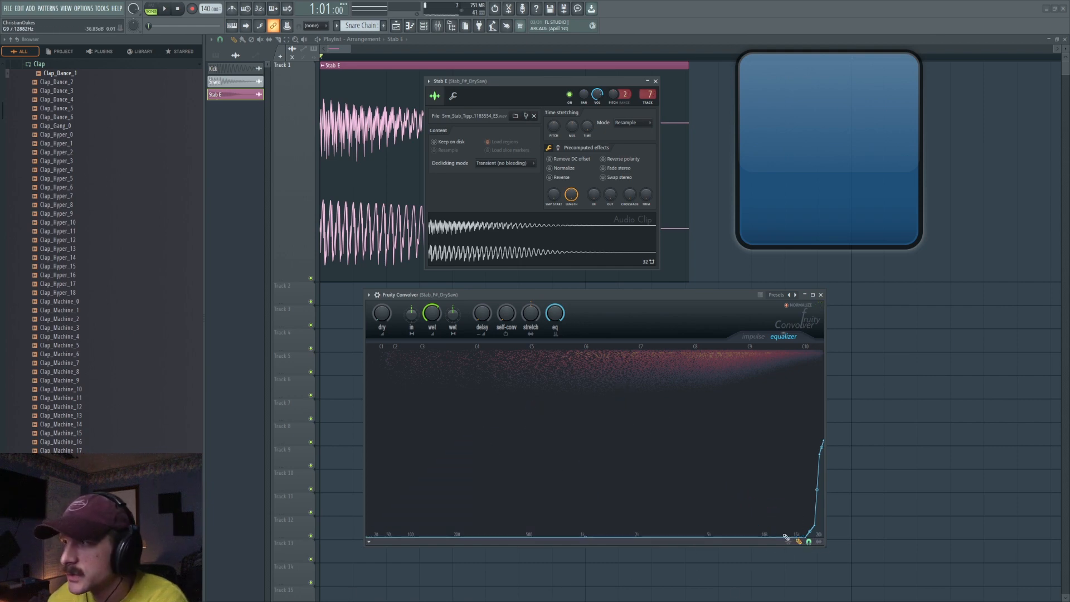
drag(653, 580, 855, 553)
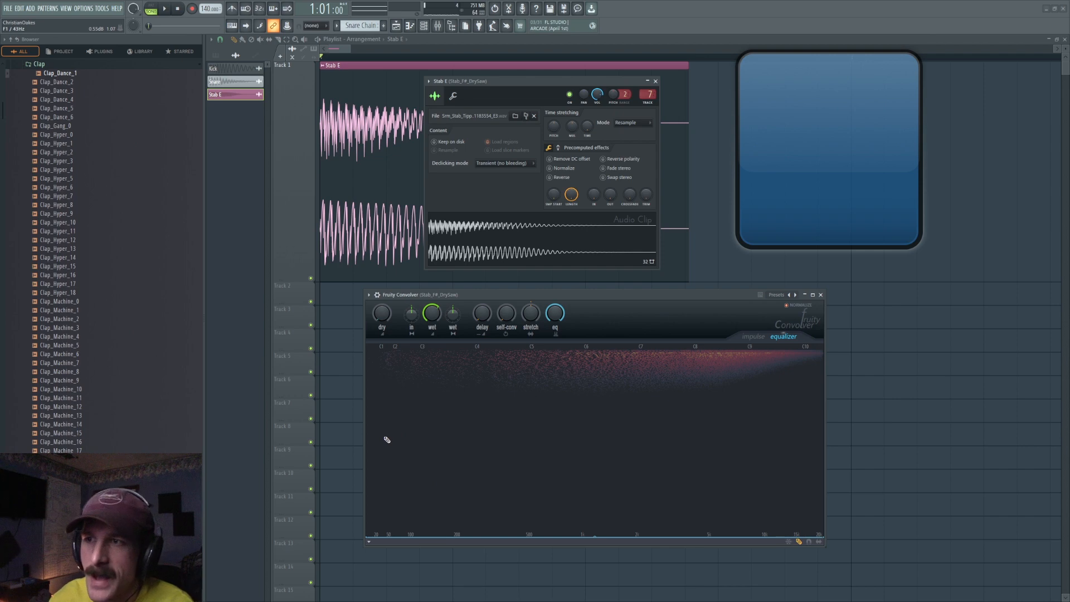
mouse_move(391, 440)
mouse_down()
mouse_move(359, 452)
mouse_move(595, 455)
mouse_up()
mouse_move(452, 441)
mouse_down()
mouse_move(434, 468)
mouse_move(489, 453)
mouse_move(413, 537)
mouse_move(367, 537)
mouse_up()
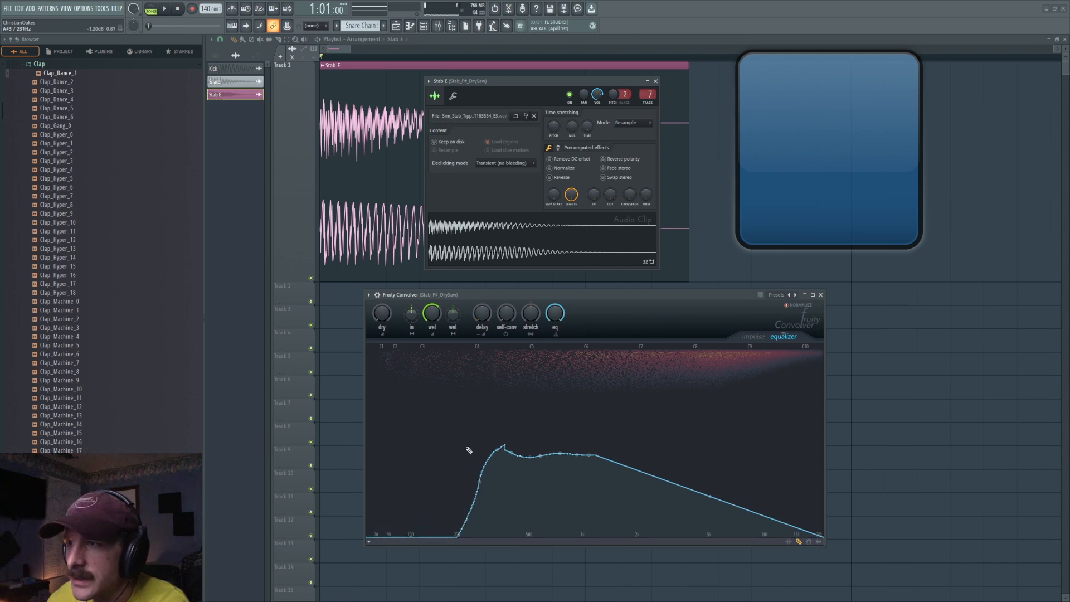
Draw an EQ curve with a midrange hump, a dip near 2 kHz and boosted highs, and play the stab.
mouse_move(482, 460)
mouse_down()
mouse_move(466, 502)
mouse_move(421, 520)
mouse_move(467, 485)
mouse_move(487, 428)
mouse_move(548, 410)
mouse_move(607, 475)
mouse_move(640, 487)
mouse_move(681, 378)
mouse_move(855, 348)
mouse_up()
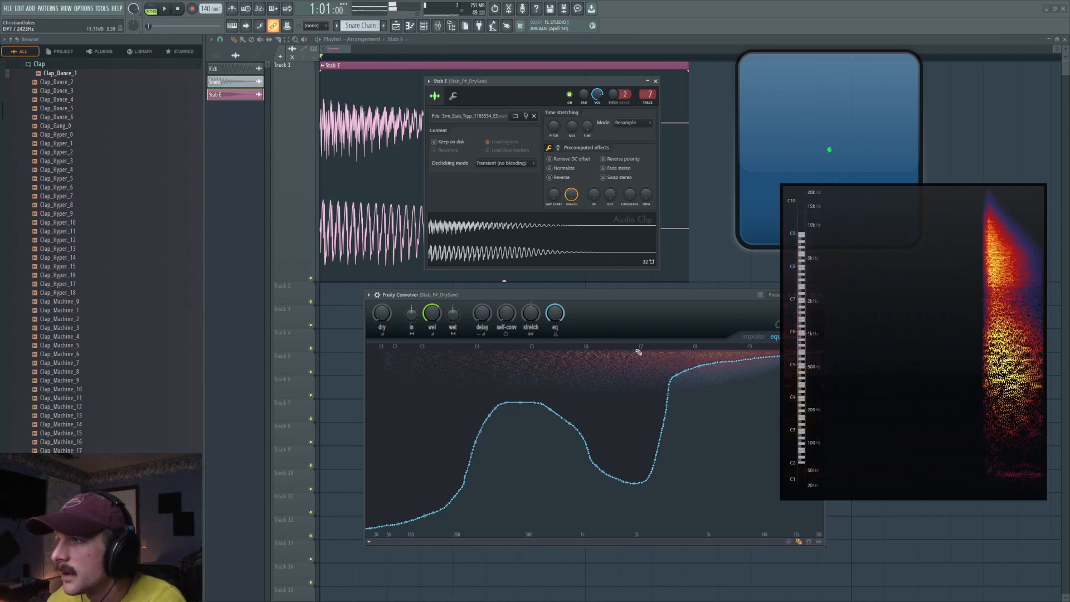
key(space)
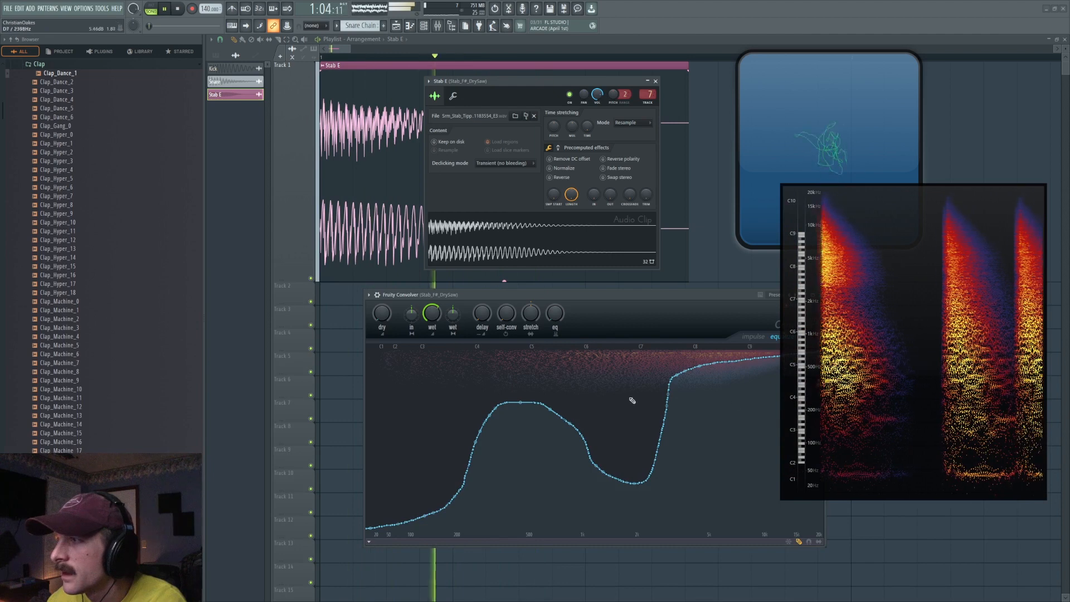
key(space)
Draw a series of tall EQ peaks separated by deep gaps and play the stab, repositioning the spectrogram for viewing.
drag(932, 350, 990, 276)
mouse_move(412, 464)
mouse_down()
mouse_move(352, 553)
mouse_move(412, 435)
mouse_move(585, 350)
mouse_move(684, 362)
mouse_move(787, 437)
mouse_move(823, 521)
mouse_up()
drag(997, 306, 816, 369)
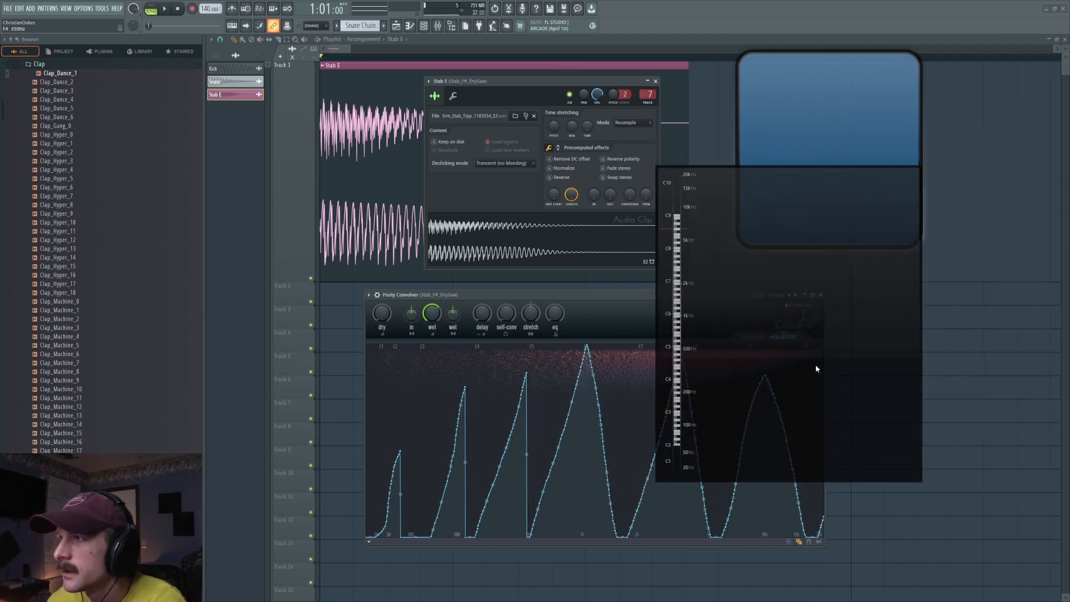
key(space)
key(space)
drag(833, 345, 852, 333)
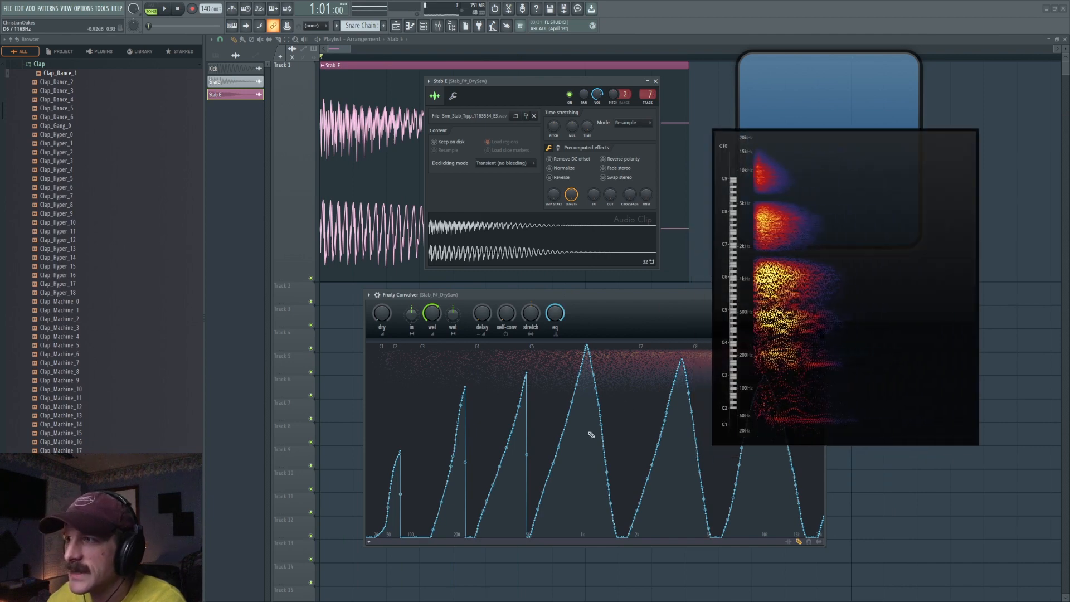
mouse_move(535, 533)
mouse_down()
mouse_move(537, 553)
mouse_move(560, 556)
mouse_move(515, 555)
mouse_up()
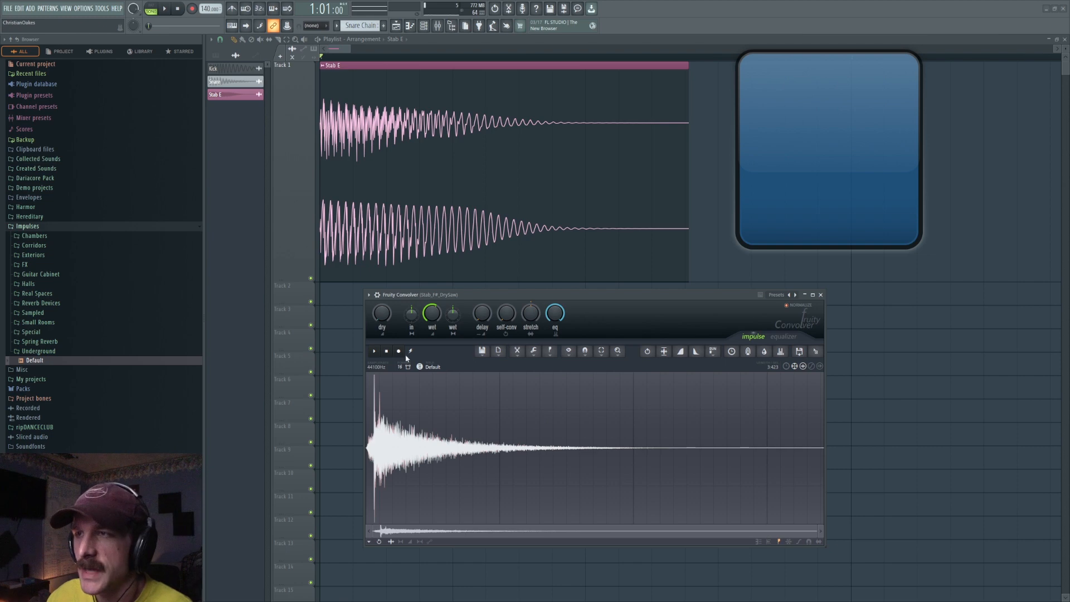
Audition the loaded impulse, then browse impulse samples in the Guitar Cabinet, Exteriors, Corridors and Chambers folders.
click(375, 352)
click(388, 353)
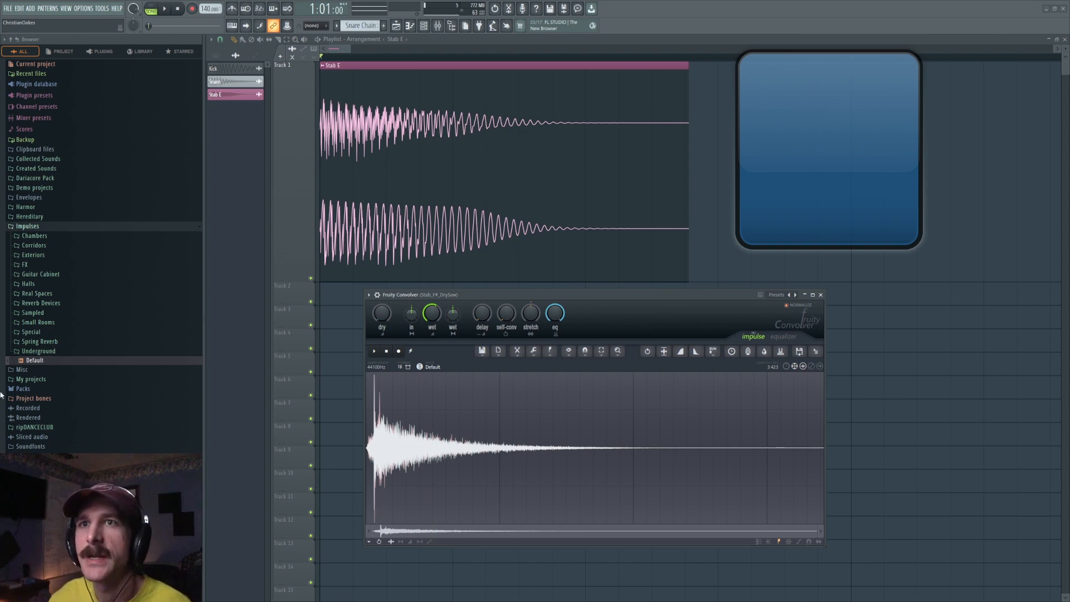
click(43, 270)
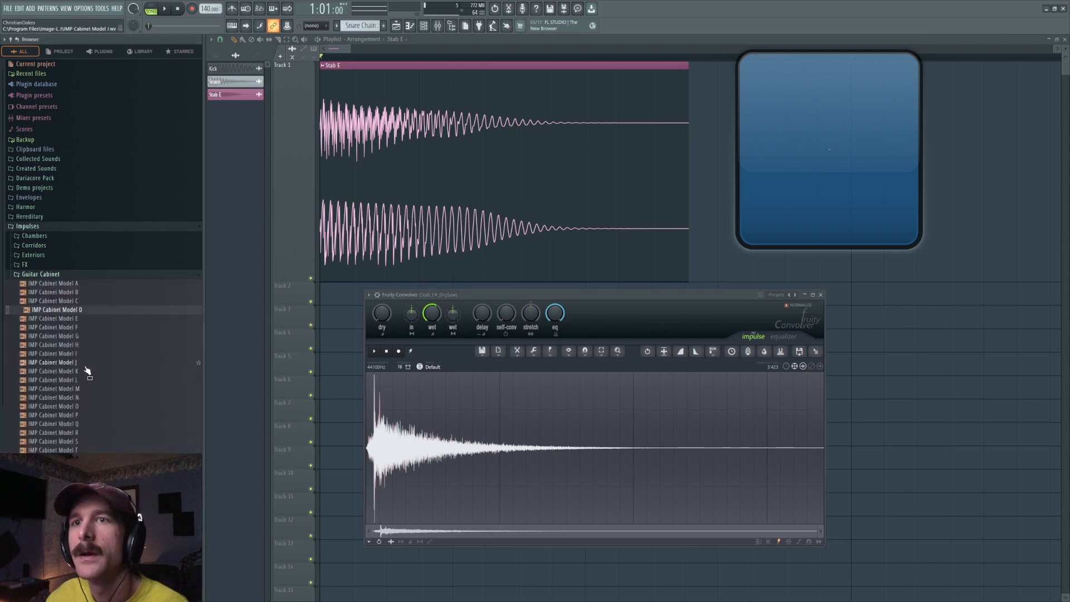
click(34, 255)
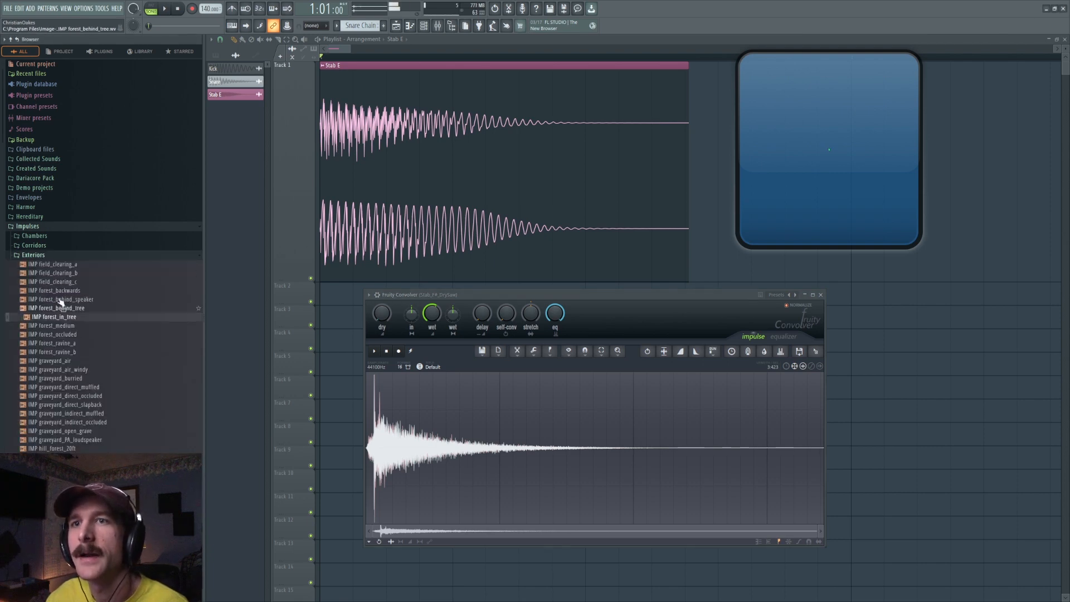
click(33, 245)
click(34, 236)
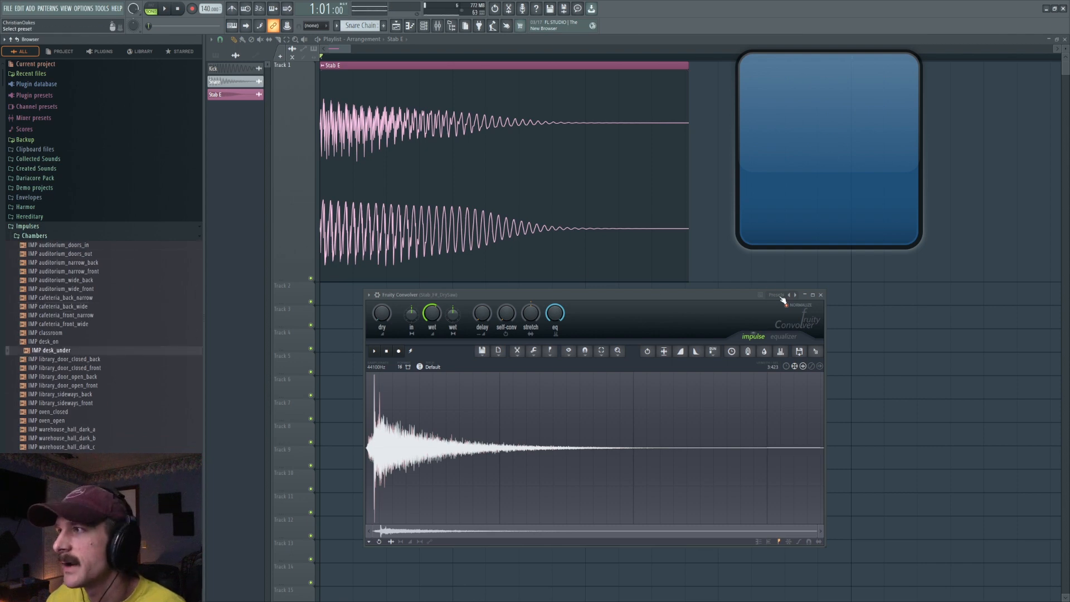
Look through the Convolver's preset list and compare it with the impulse folders in the browser.
click(781, 298)
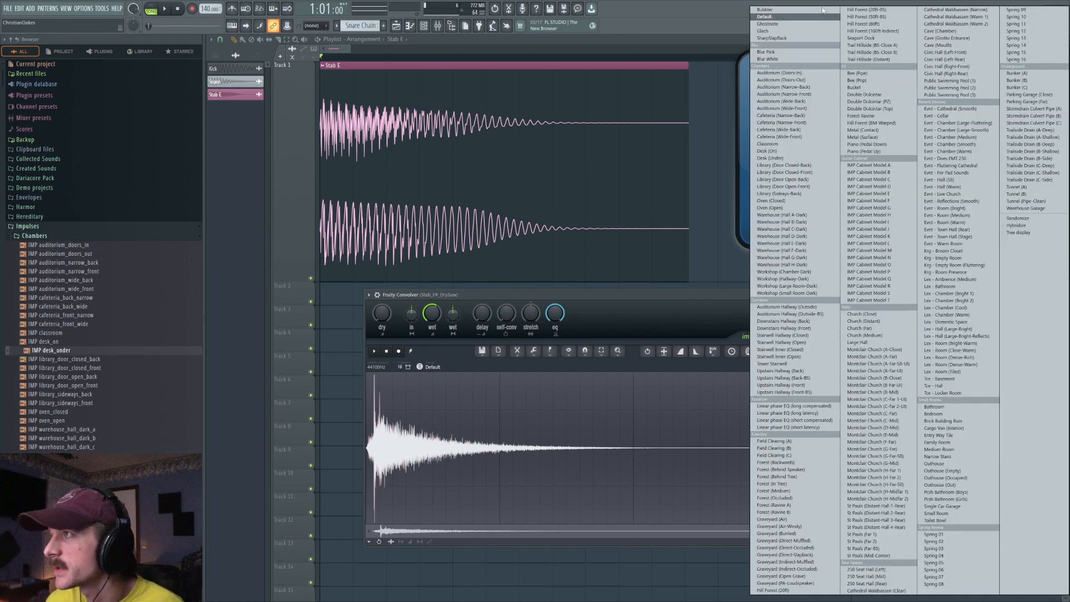
click(702, 297)
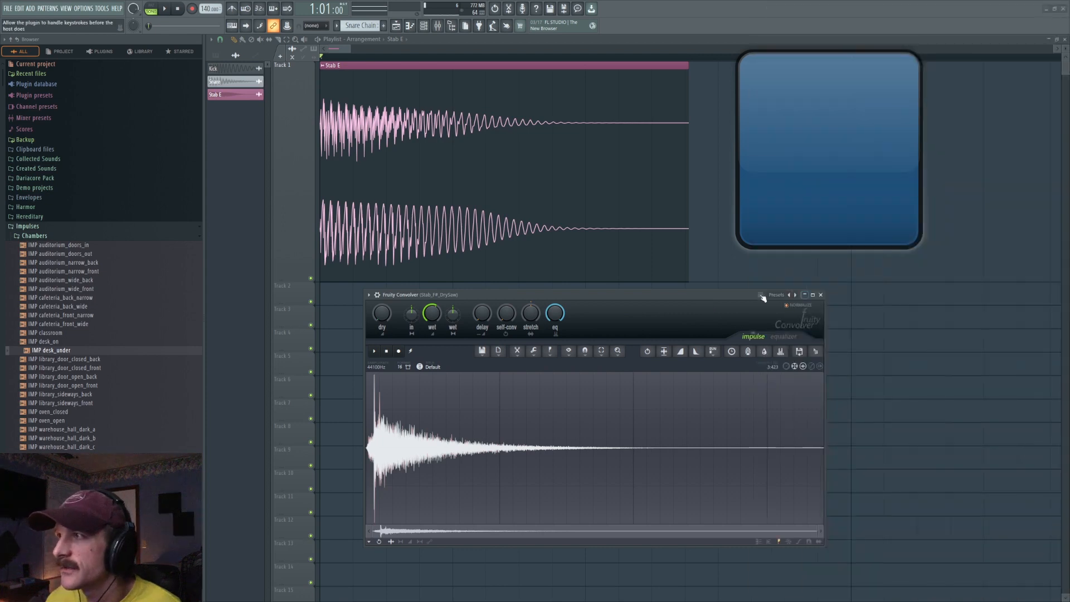
click(37, 236)
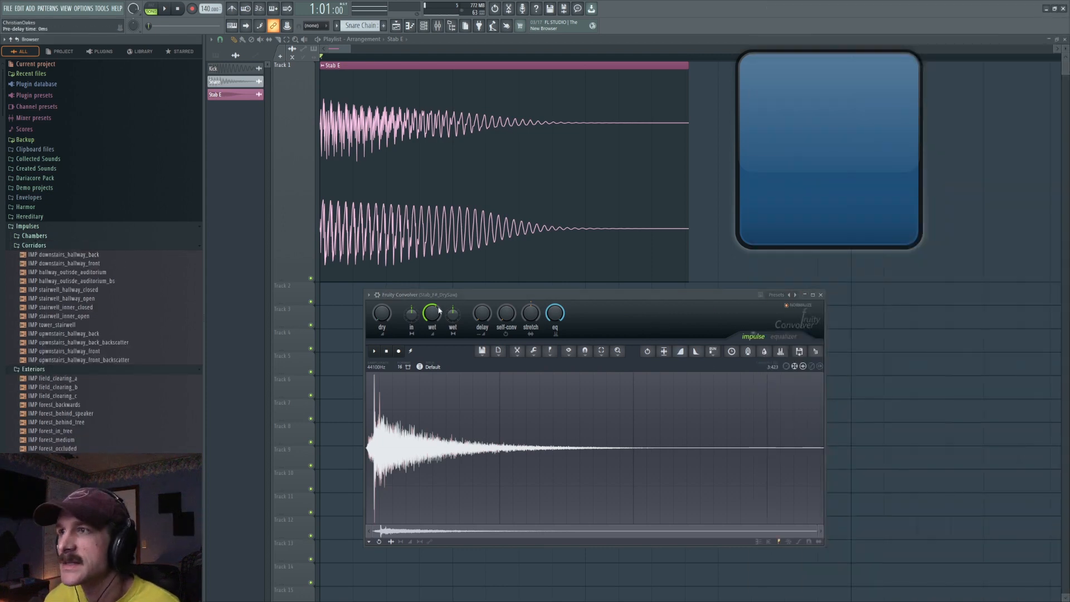
click(776, 297)
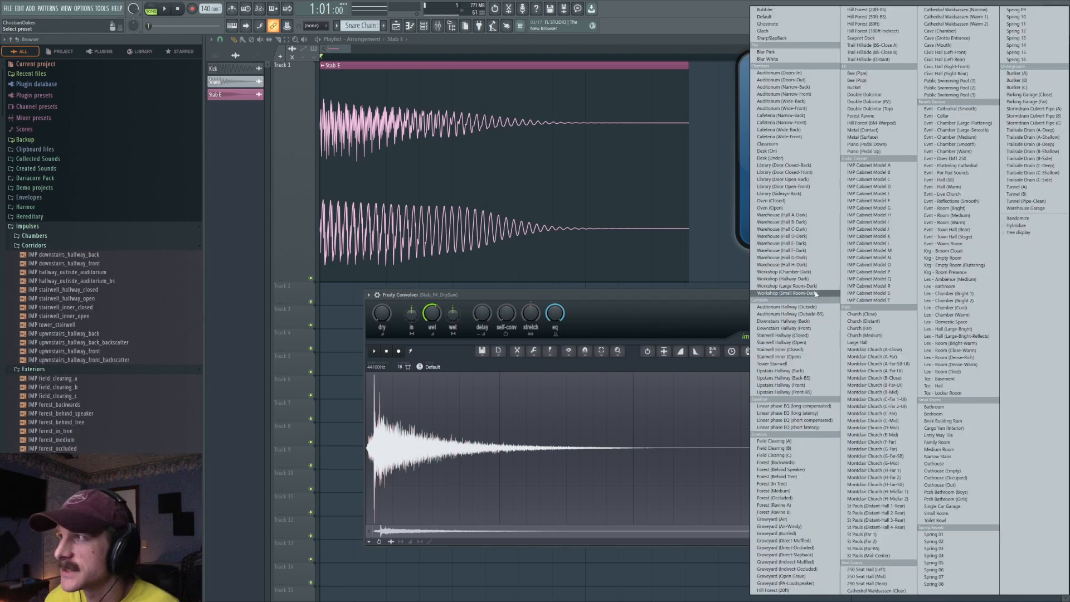
click(771, 10)
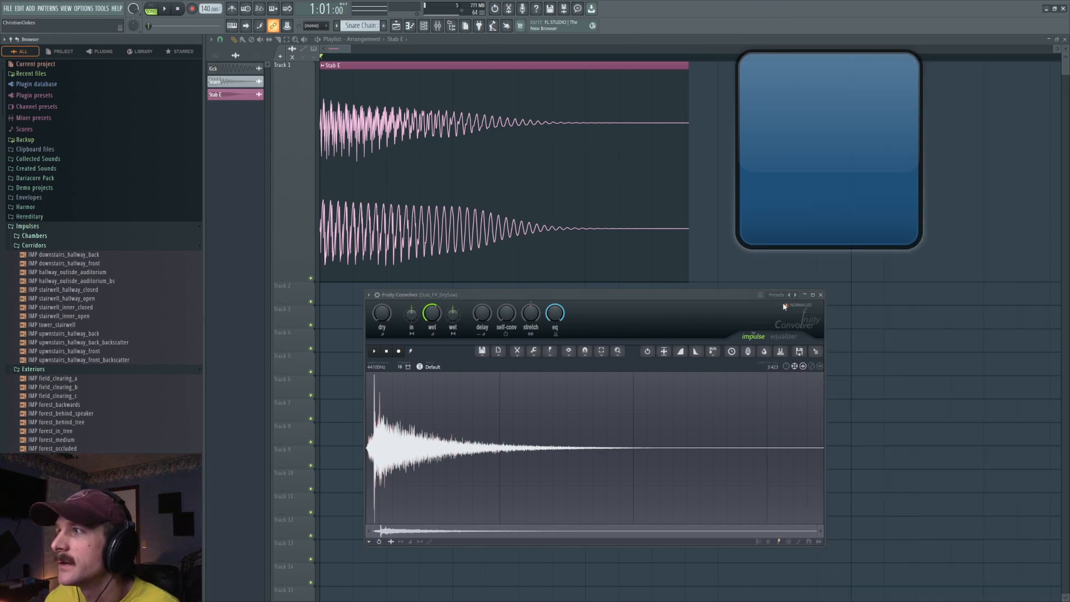
Load the Convolver's Default preset and raise its wet level.
click(776, 294)
click(771, 17)
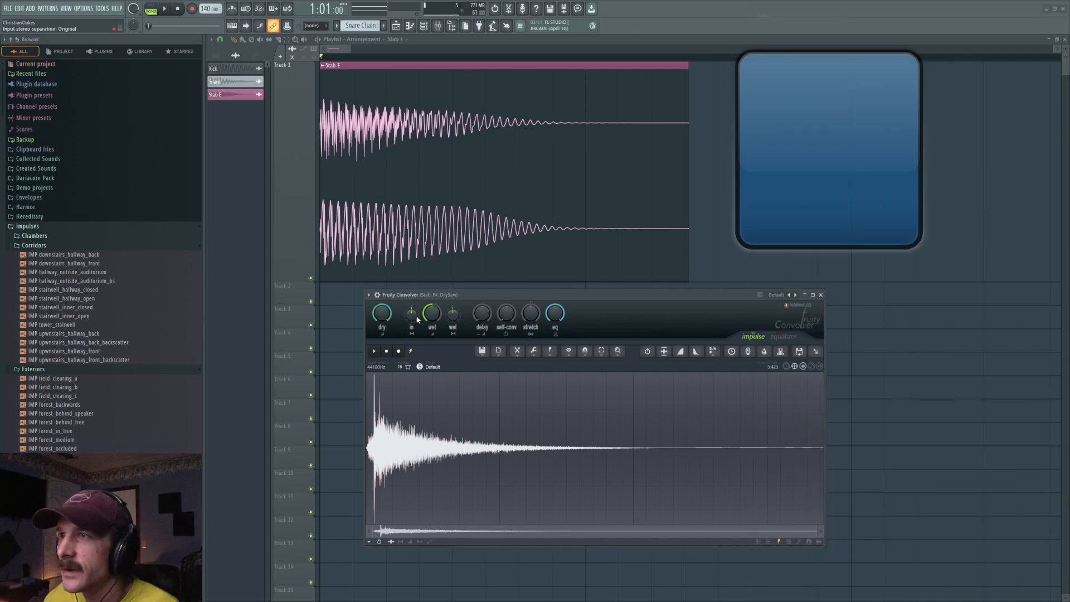
right_click(438, 316)
click(468, 429)
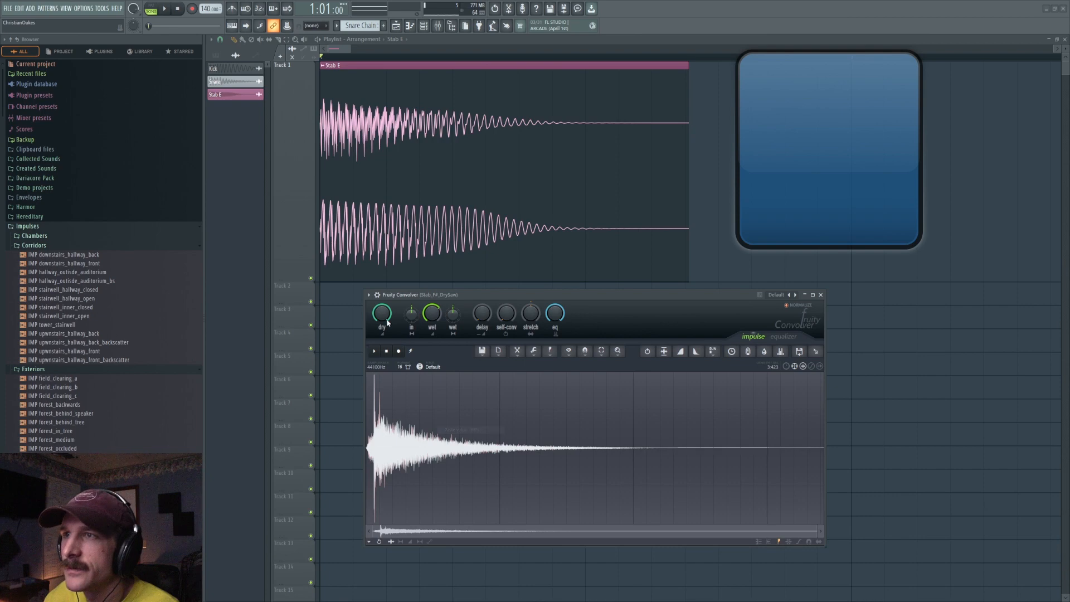
Browse the Exteriors impulse samples and audition IMP graveyard_air_windy.
click(422, 367)
click(82, 156)
click(95, 112)
click(93, 85)
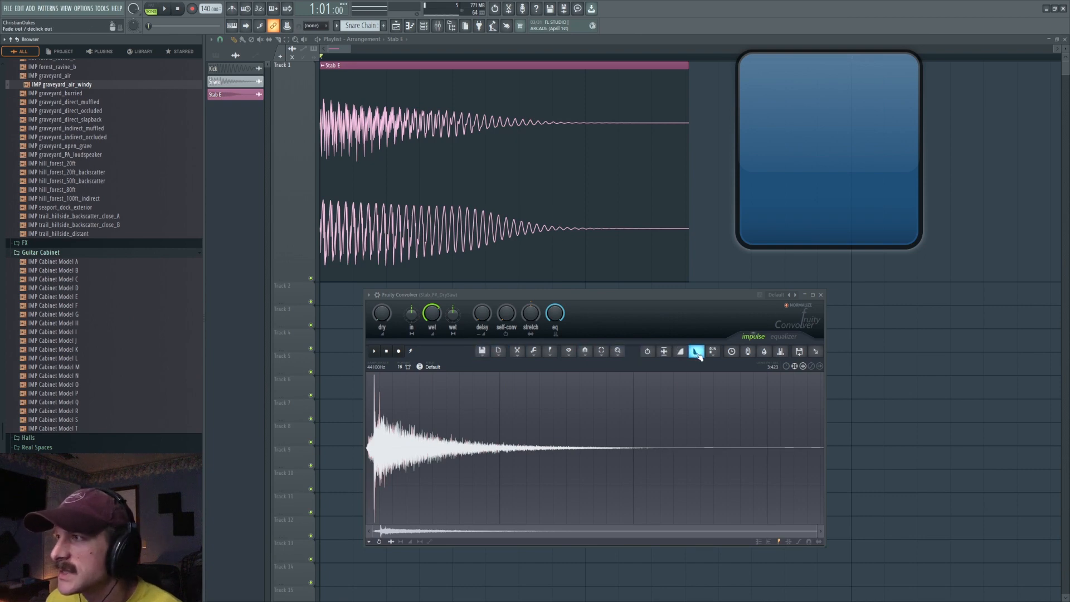
Revert the impulse to the earlier of the two latest Fade out states in its undo history.
click(647, 351)
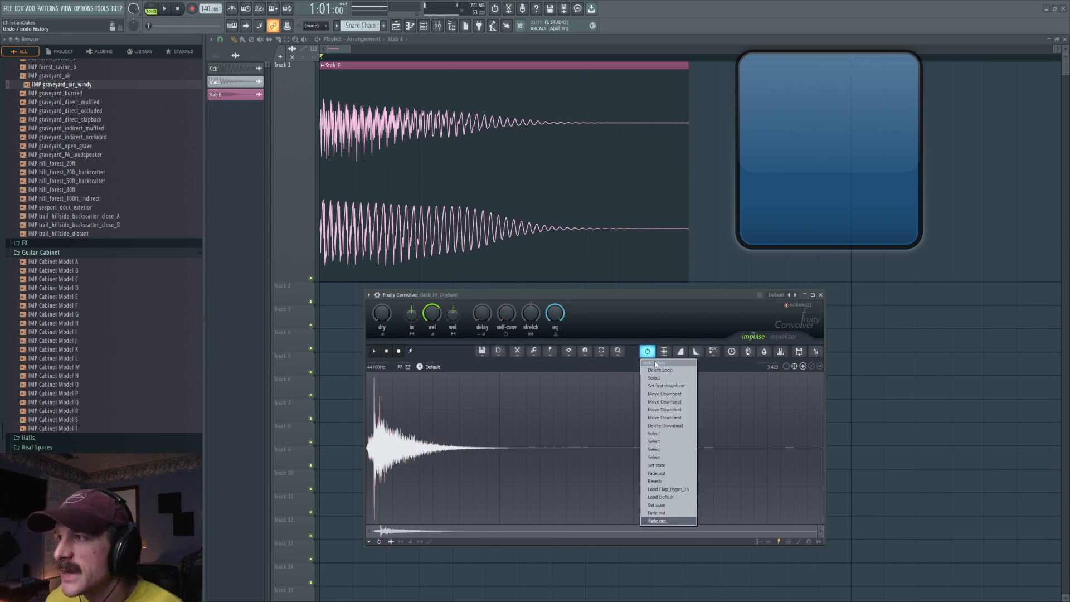
click(661, 512)
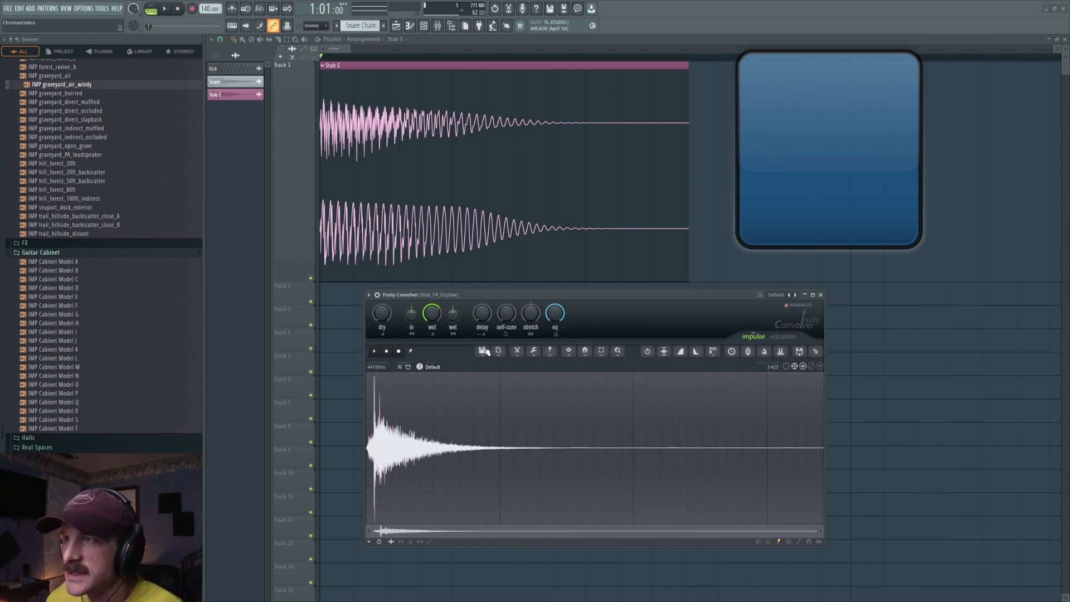
Set a loop over a selected part of the impulse's decay and play the stab to hear it.
drag(440, 430, 429, 432)
click(549, 351)
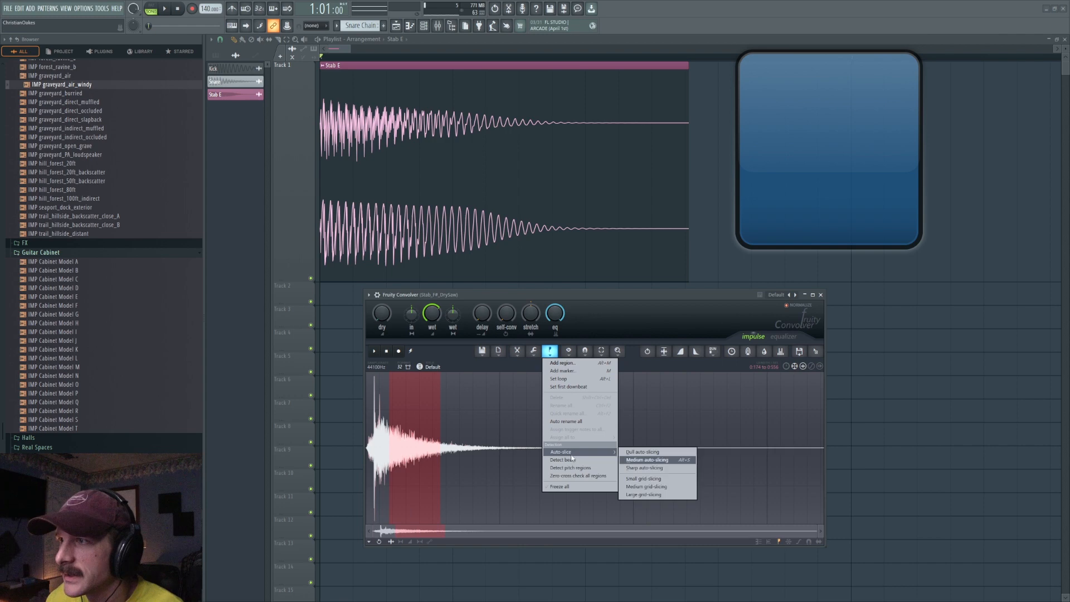
click(564, 379)
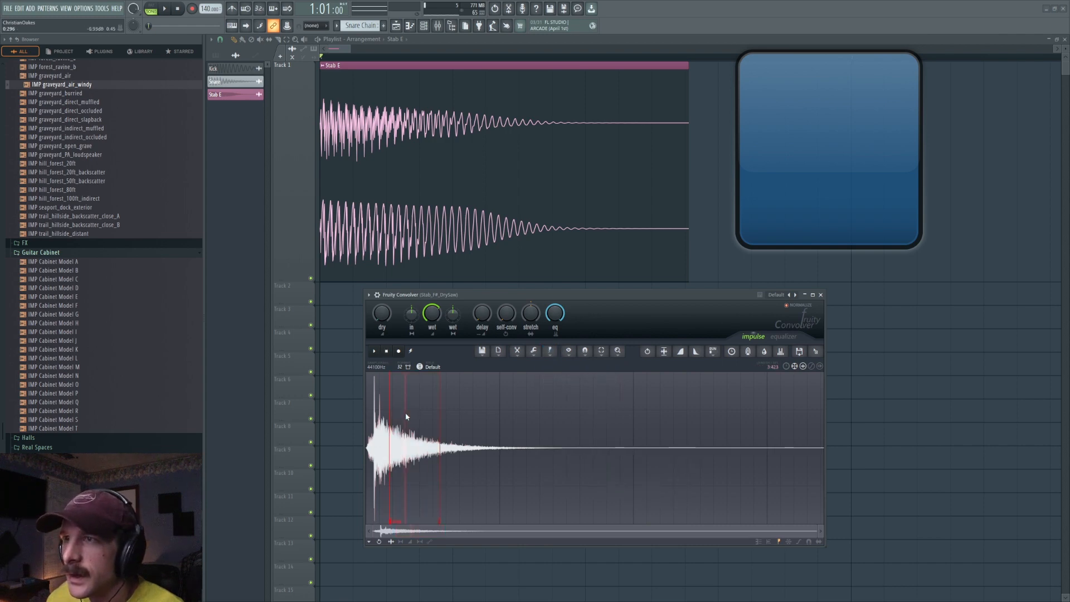
key(space)
key(space)
key(space)
key(space)
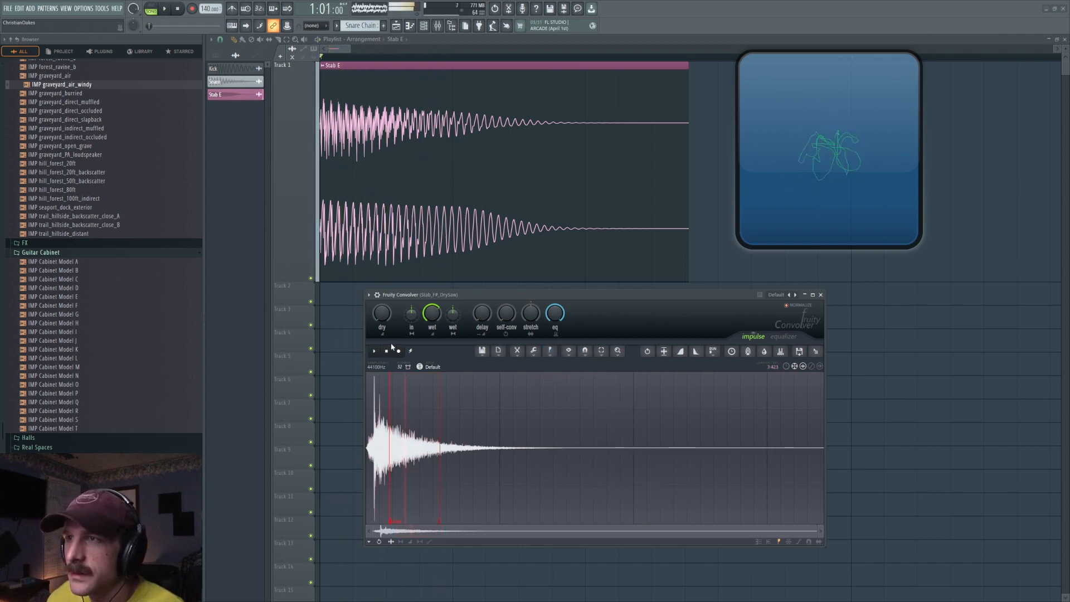
Stop playback and delete the loop from the impulse.
click(388, 351)
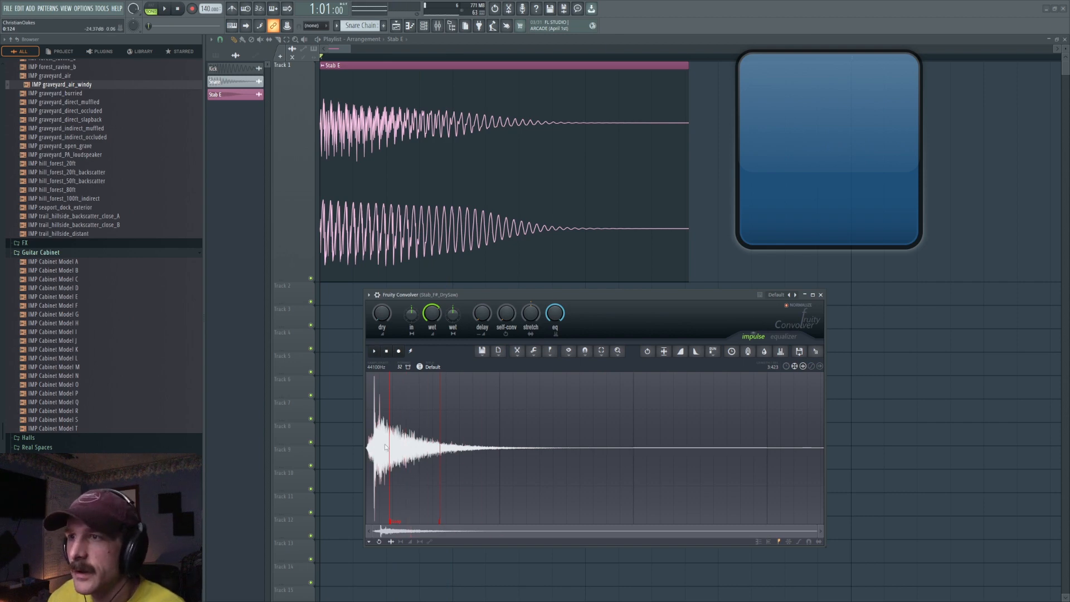
right_click(394, 522)
click(408, 529)
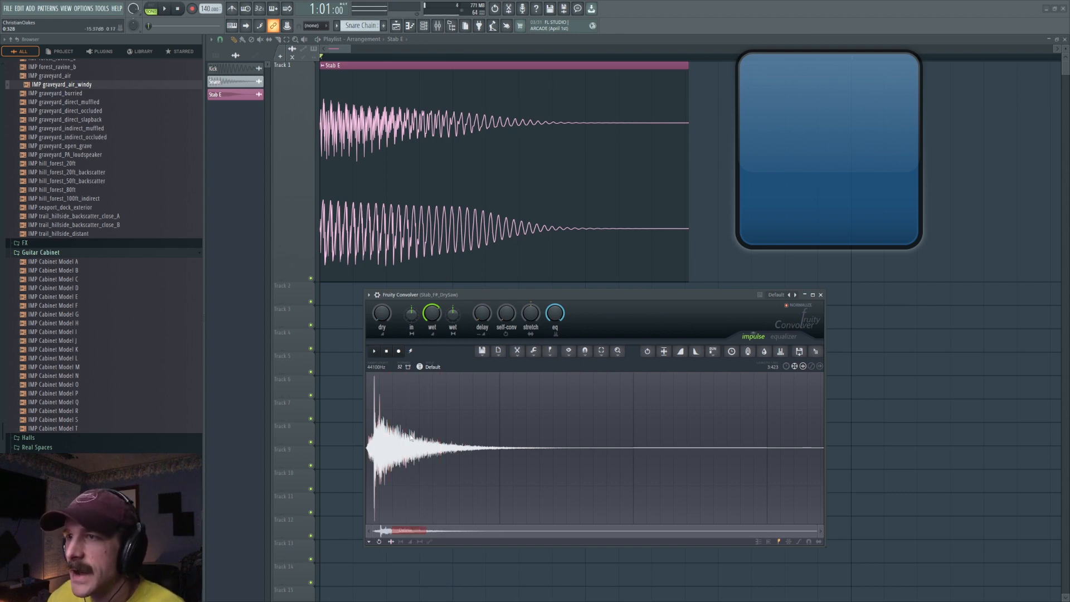
Set the first downbeat on a selection just after the impulse's peak and play the stab.
click(559, 351)
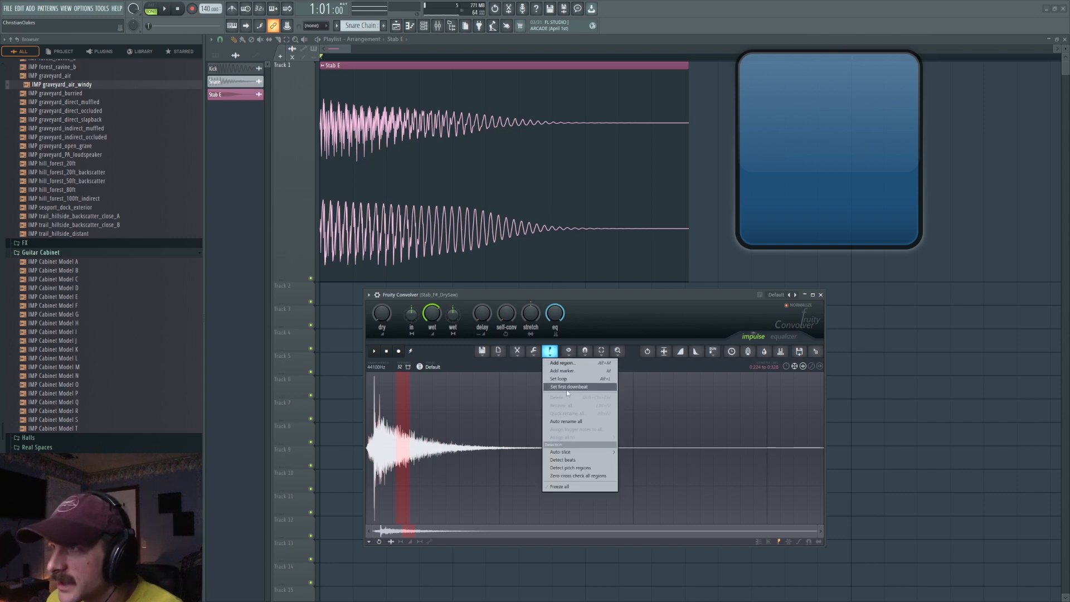
click(569, 388)
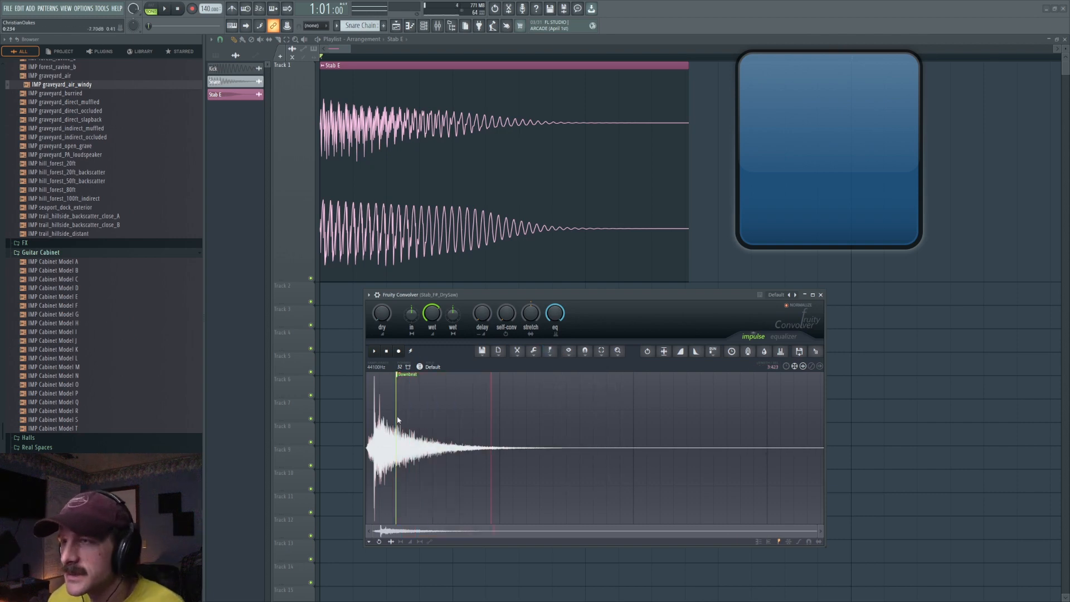
key(space)
key(space)
key(space)
Reposition the downbeat marker, play the stab again and delete the marker.
mouse_move(463, 374)
mouse_down()
mouse_move(523, 374)
mouse_move(446, 376)
mouse_up()
key(space)
right_click(445, 376)
click(458, 385)
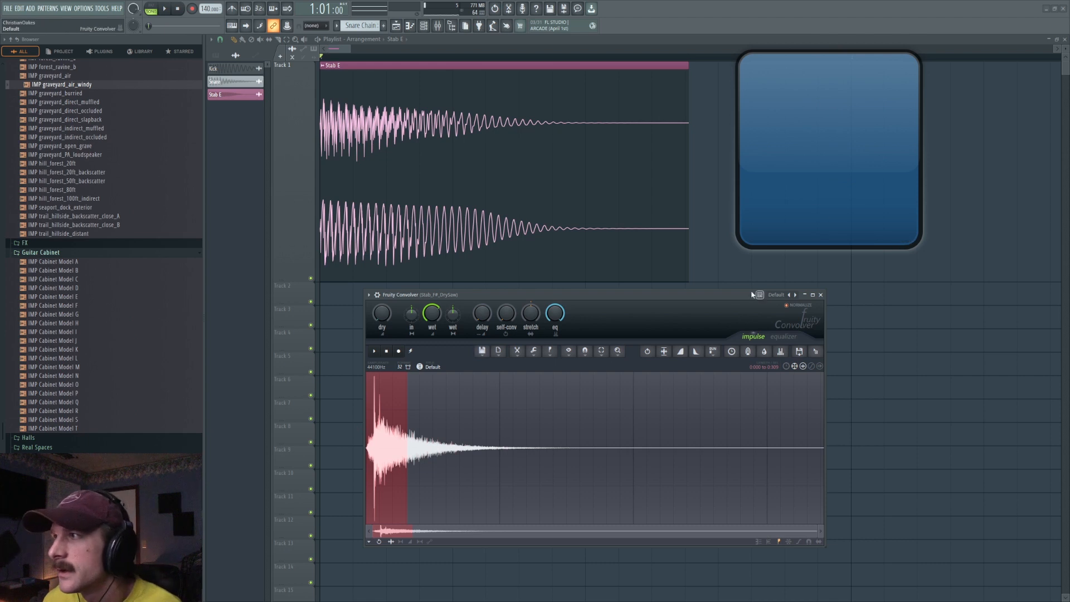
Delete the impulse's opening section from 0:000 to 0:309 and undo the deletion.
click(517, 350)
click(527, 490)
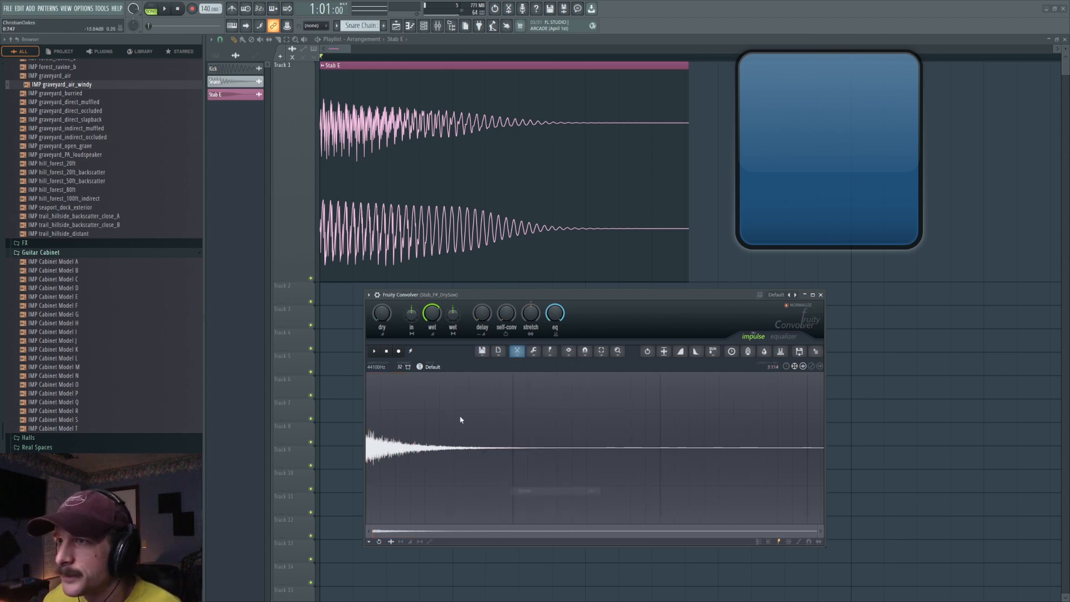
click(518, 351)
click(524, 354)
click(647, 351)
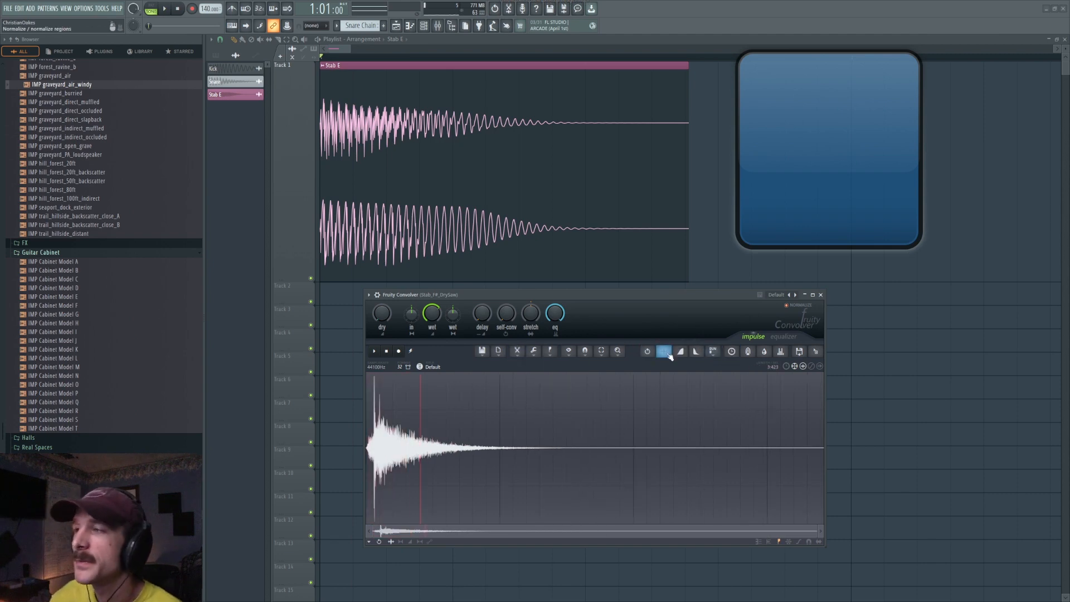
Browse up to the Chambers impulses, switch the Convolver to the clap-gang-05 sample and play the stab.
drag(478, 426, 690, 429)
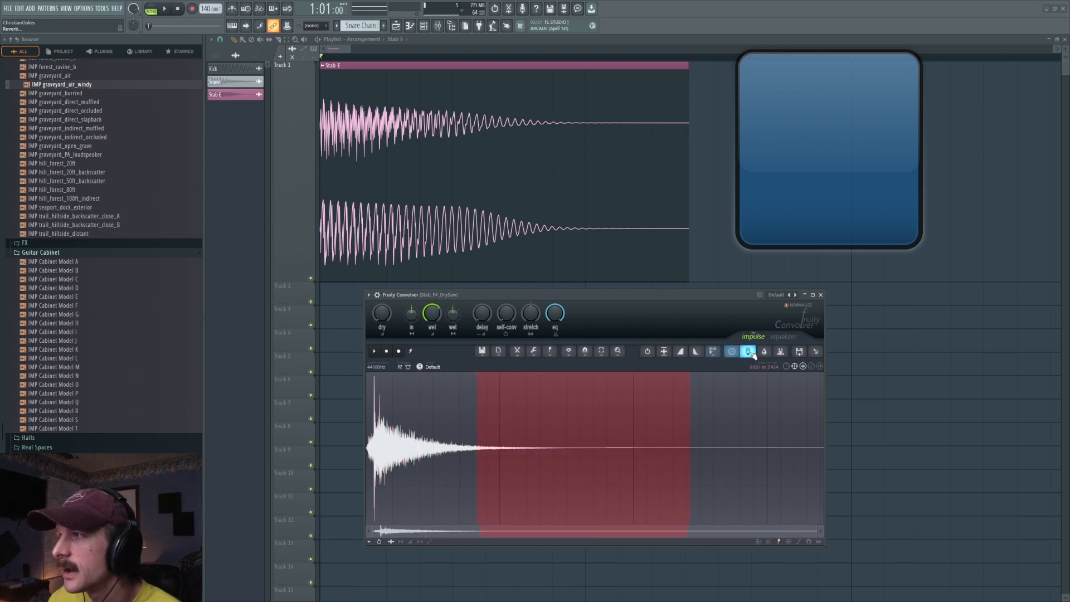
scroll(25, 122, up, 2)
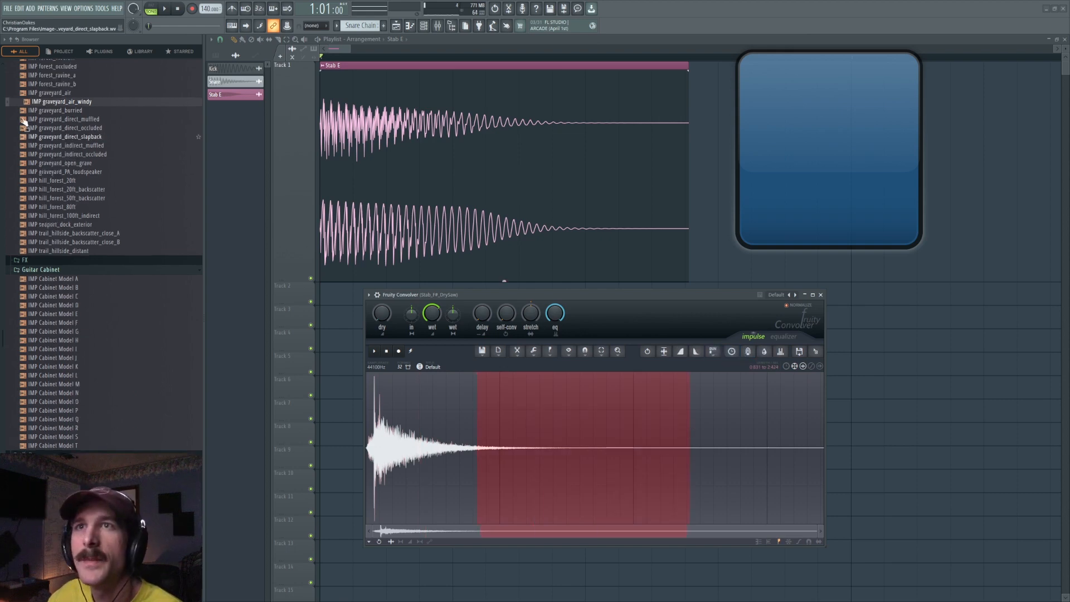
scroll(25, 123, up, 8)
click(45, 160)
click(45, 161)
click(45, 161)
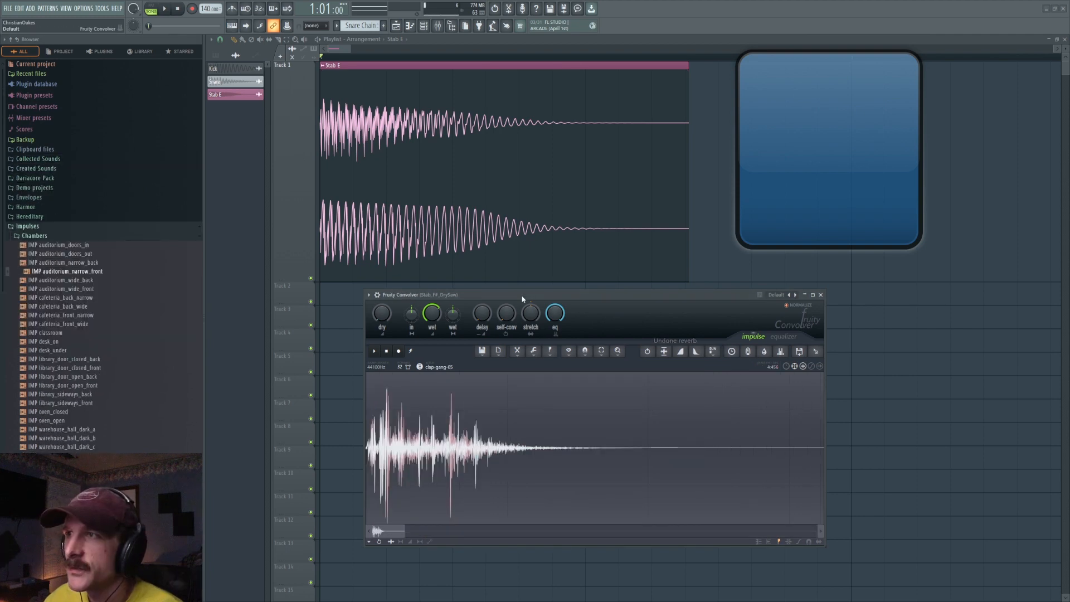
drag(522, 296, 522, 293)
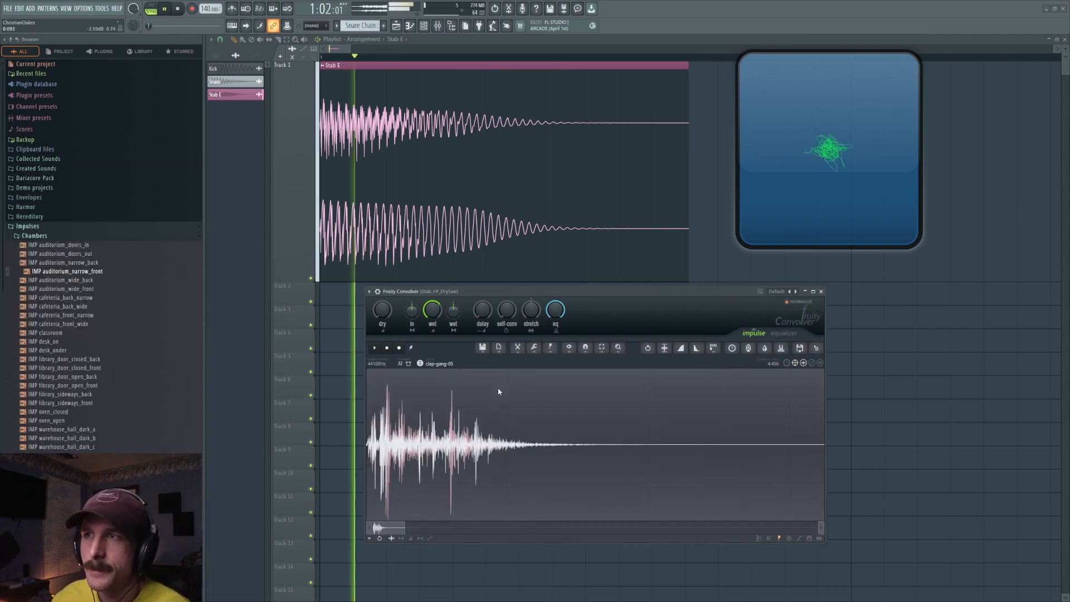
Apply Convolution reverb with the Default impulse to clap-gang-05, using low dry, high wet and a negative offset.
click(750, 349)
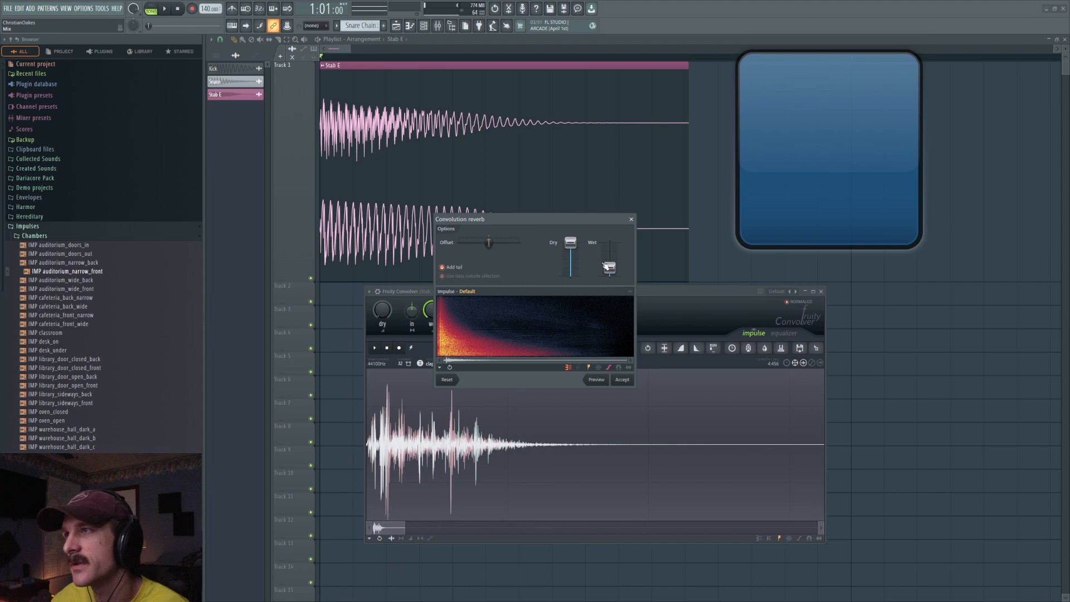
drag(609, 270, 574, 271)
drag(488, 243, 479, 243)
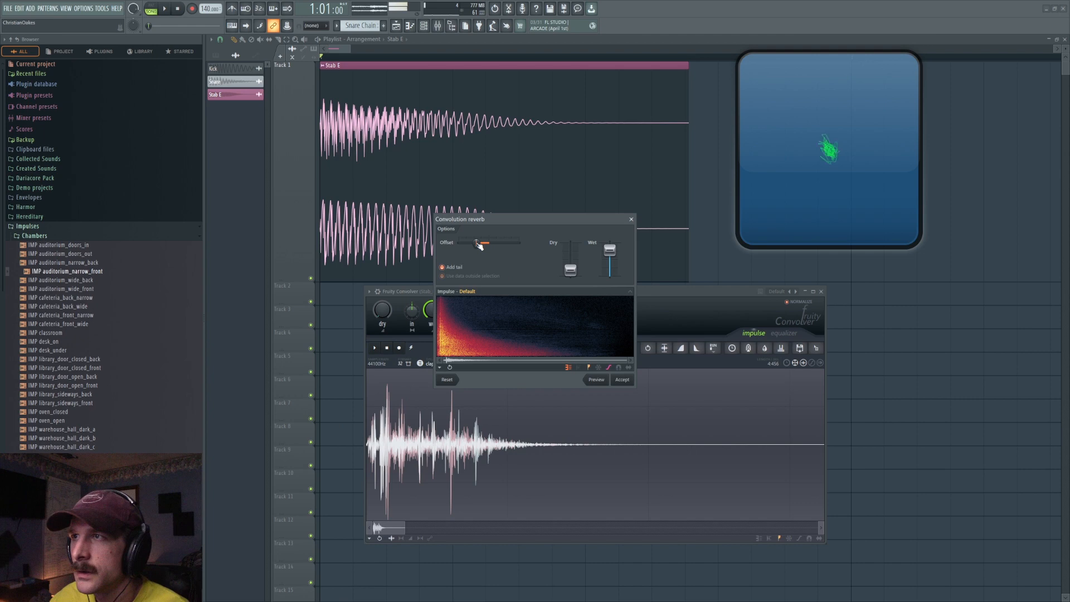
drag(471, 250, 472, 248)
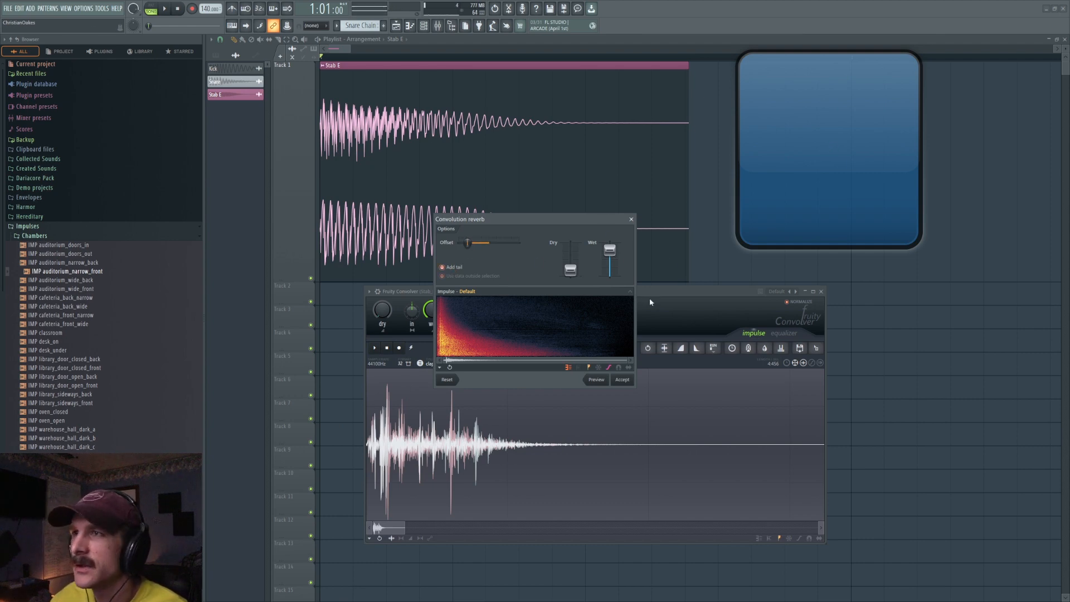
click(623, 379)
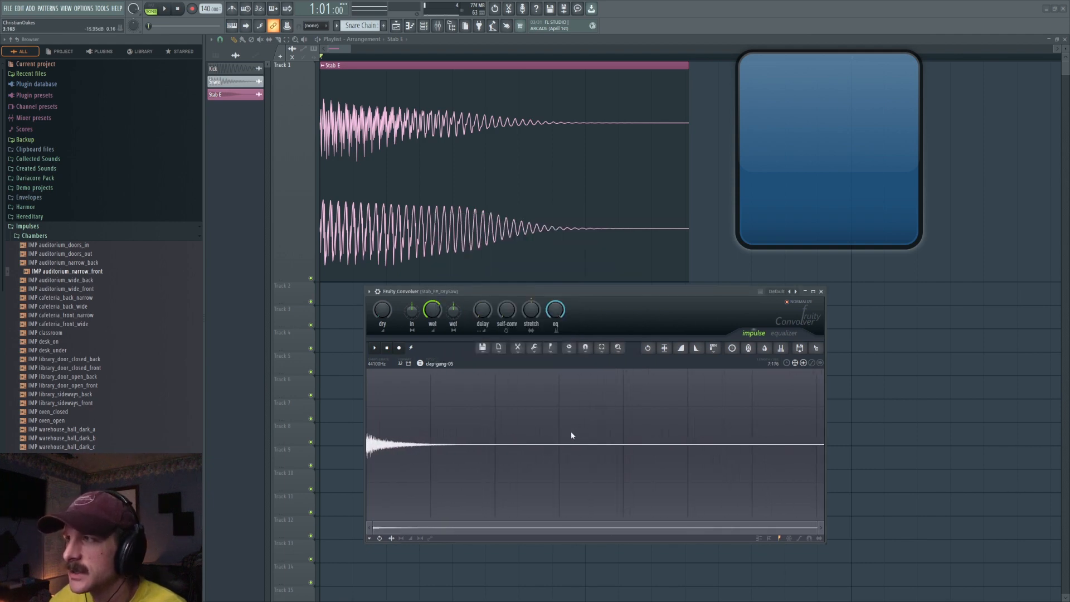
Play the stab through the reverberated impulse and undo the reverb.
key(space)
key(space)
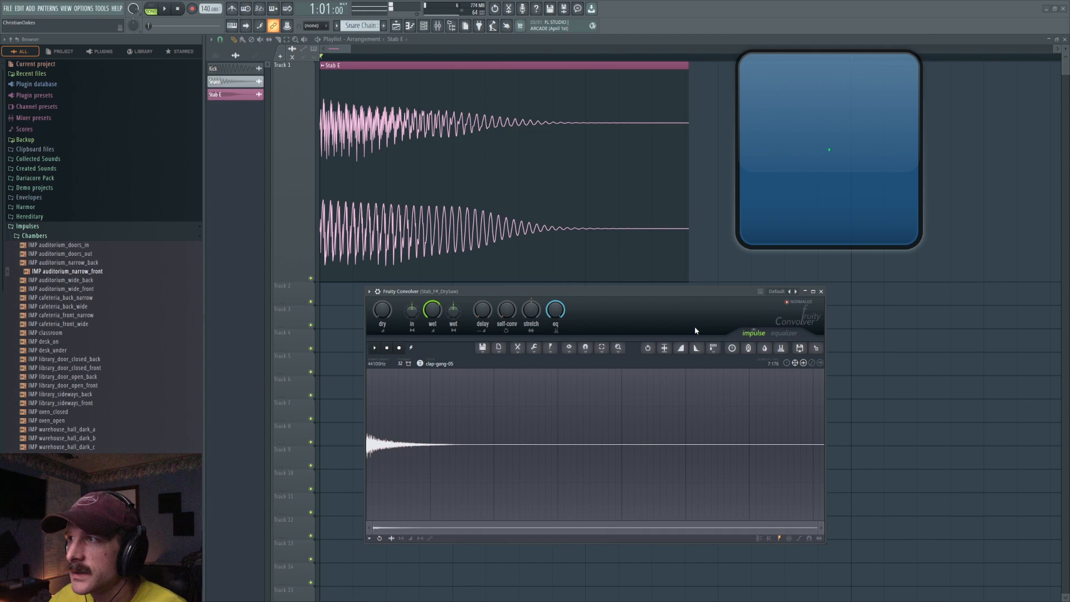
click(645, 350)
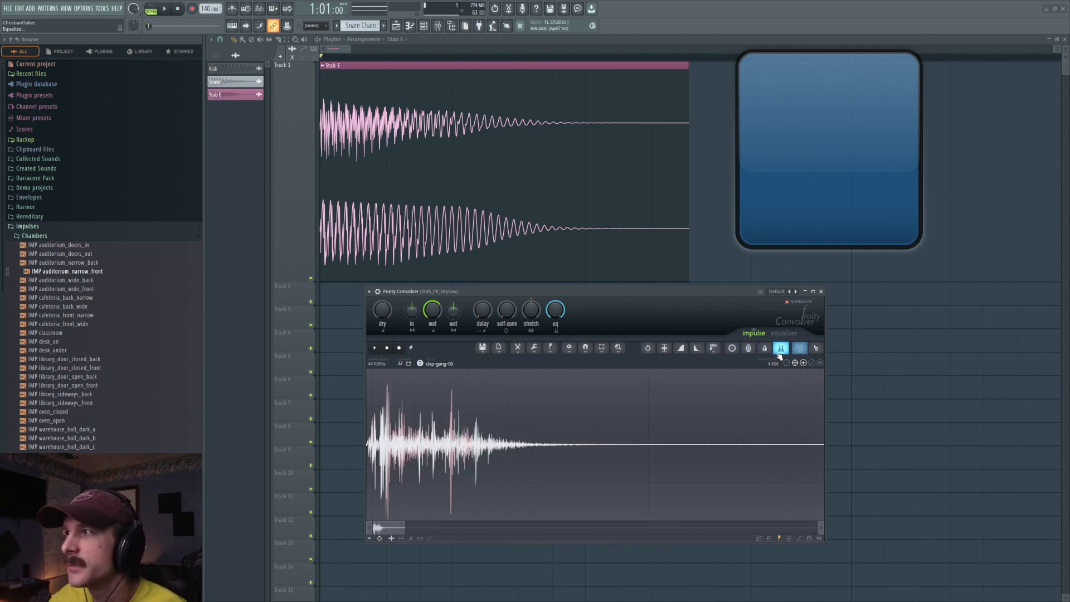
Load IMP auditorium_wide_front from the Chambers folder into the Convolver and play the stab.
click(82, 289)
drag(83, 289, 486, 399)
key(space)
key(space)
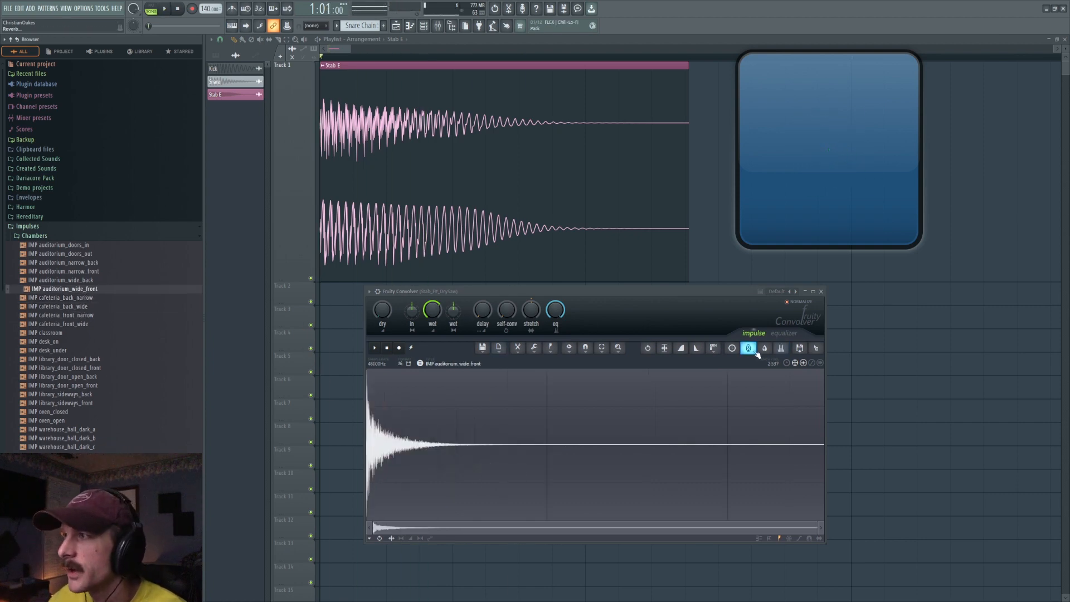
Open the Blur tool on the impulse, reset its settings, and try different amount, offset and mix levels.
click(782, 348)
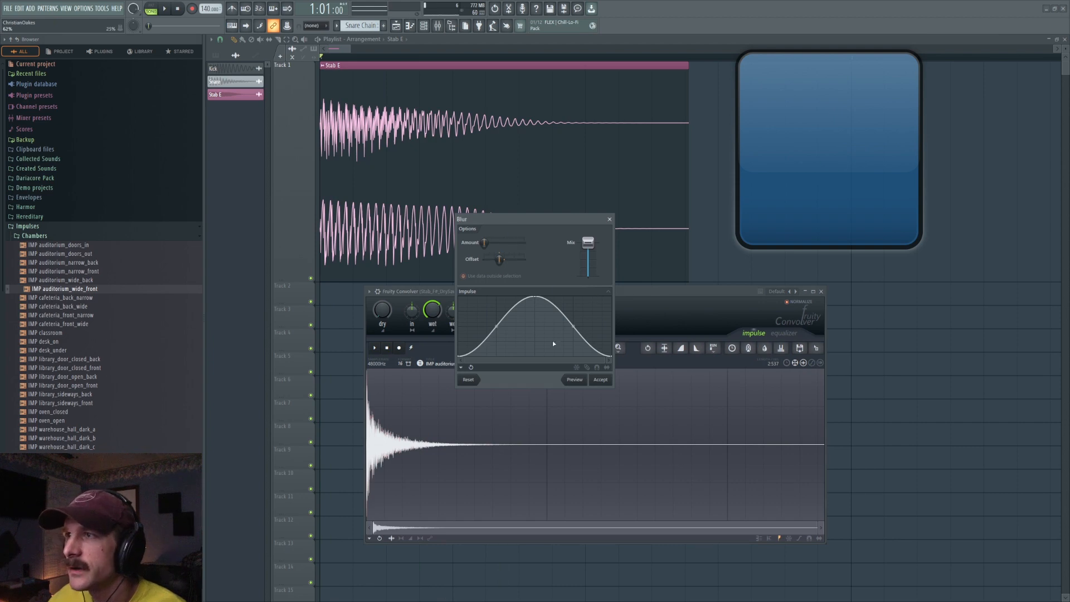
click(475, 378)
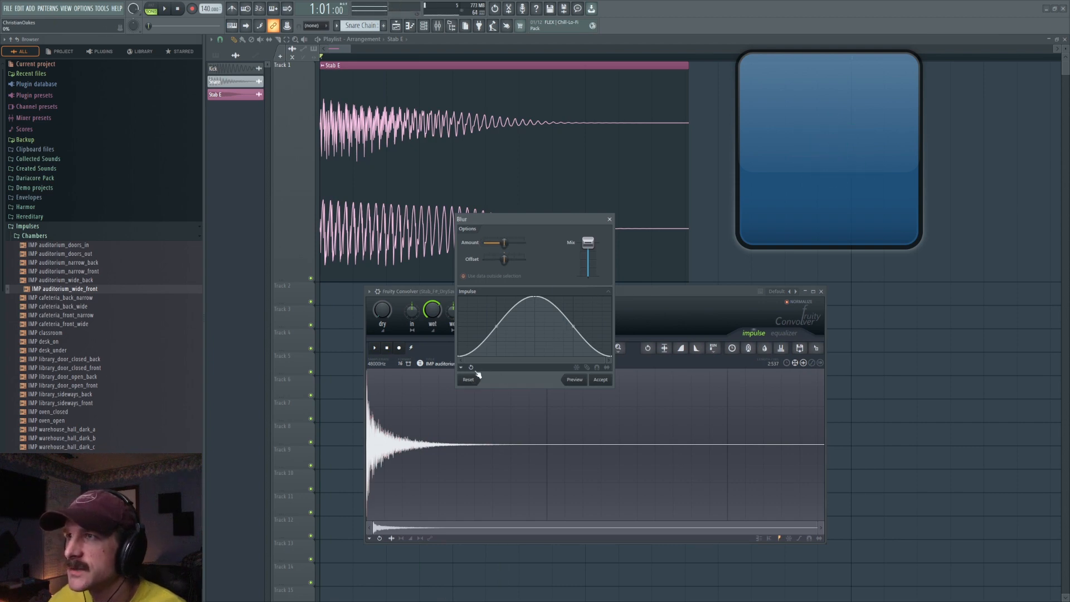
mouse_move(591, 244)
mouse_down()
mouse_move(591, 278)
mouse_move(588, 242)
mouse_up()
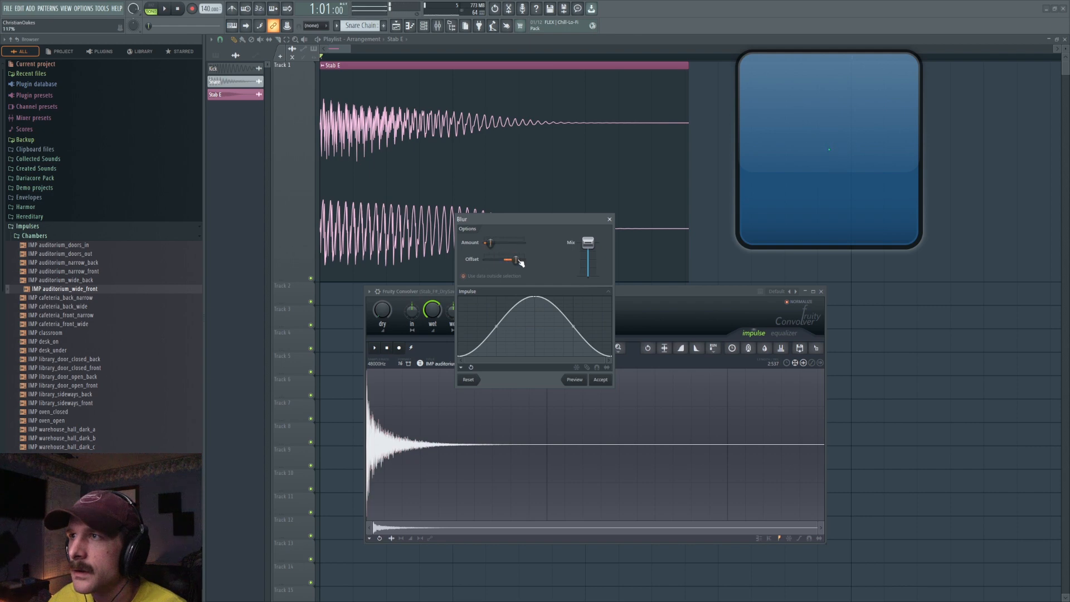
drag(517, 262, 494, 243)
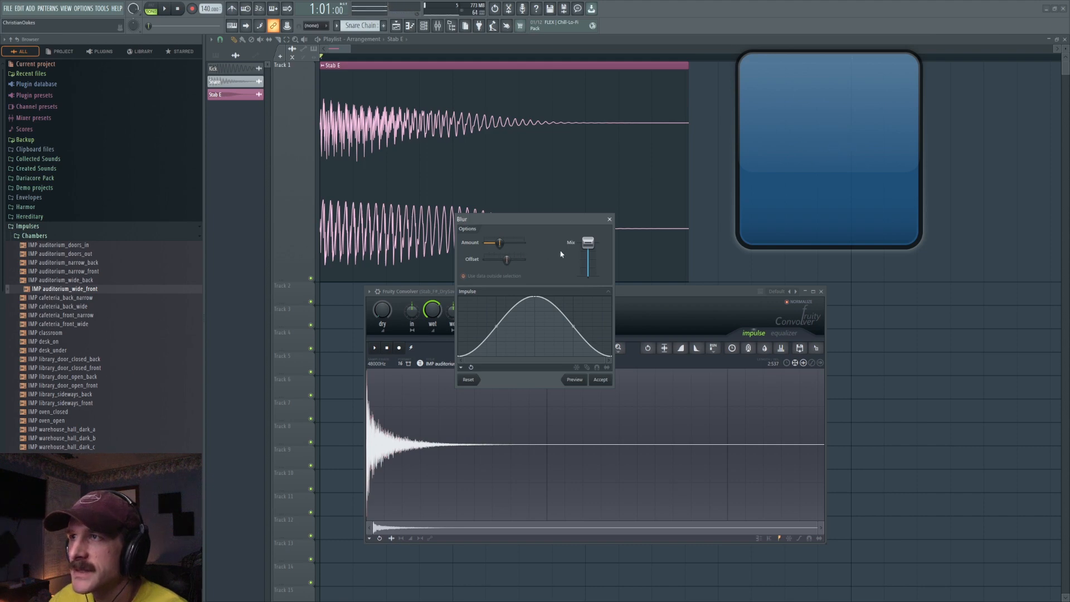
drag(589, 243, 595, 270)
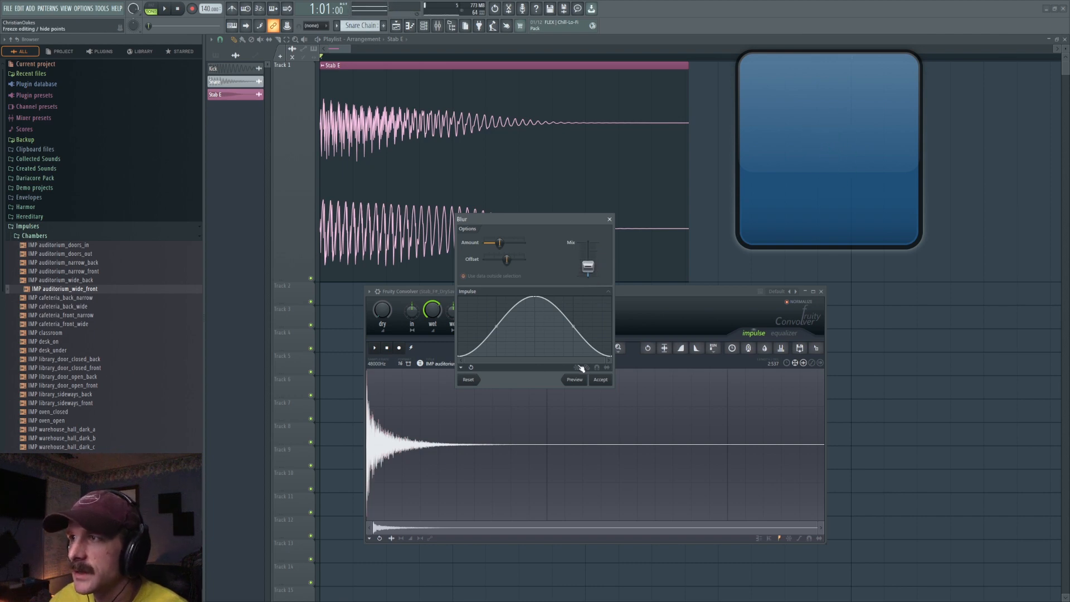
Draw a blur curve with several uneven peaks and reset the Blur settings.
mouse_move(461, 351)
mouse_down()
mouse_move(505, 346)
mouse_move(529, 324)
mouse_move(605, 351)
mouse_up()
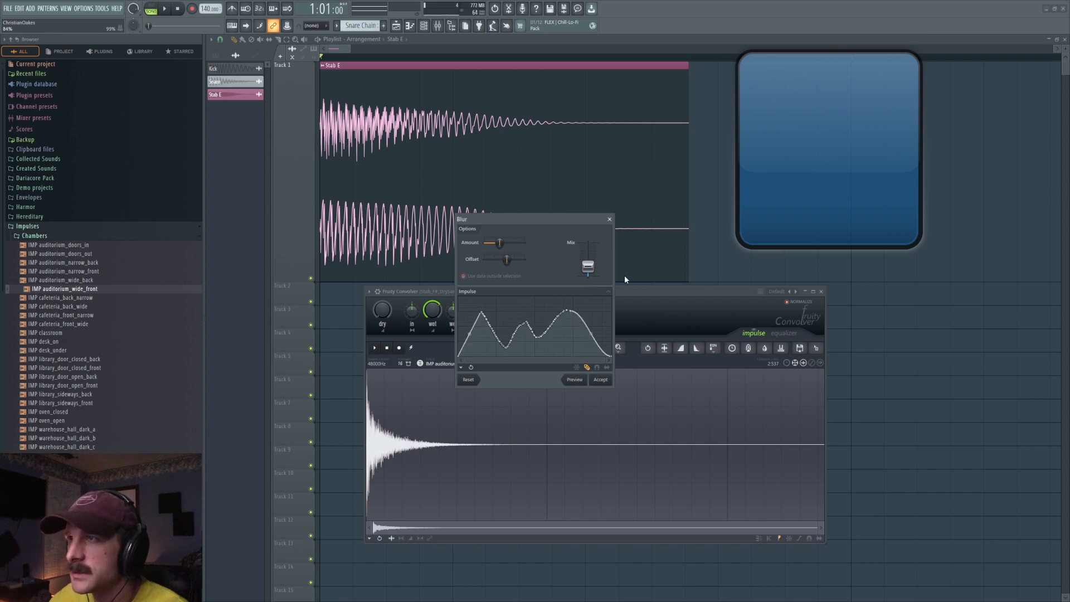
click(480, 384)
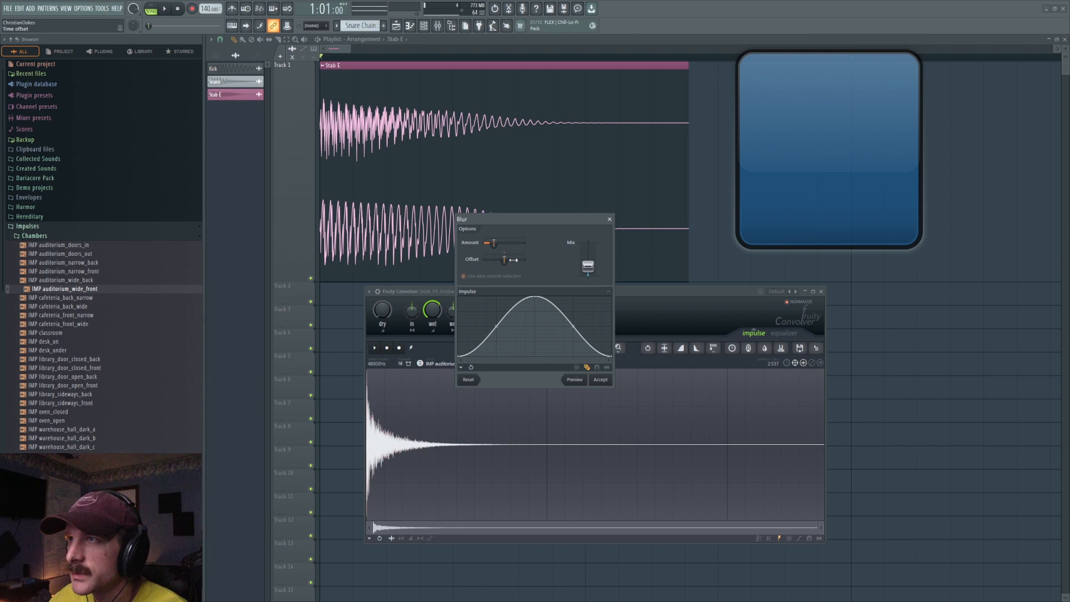
Blur the impulse with a small amount, slightly positive offset and mix of about 23%, and play the stab.
drag(493, 243, 517, 243)
drag(588, 266, 585, 232)
mouse_move(492, 263)
mouse_down()
mouse_move(511, 260)
mouse_move(495, 244)
mouse_up()
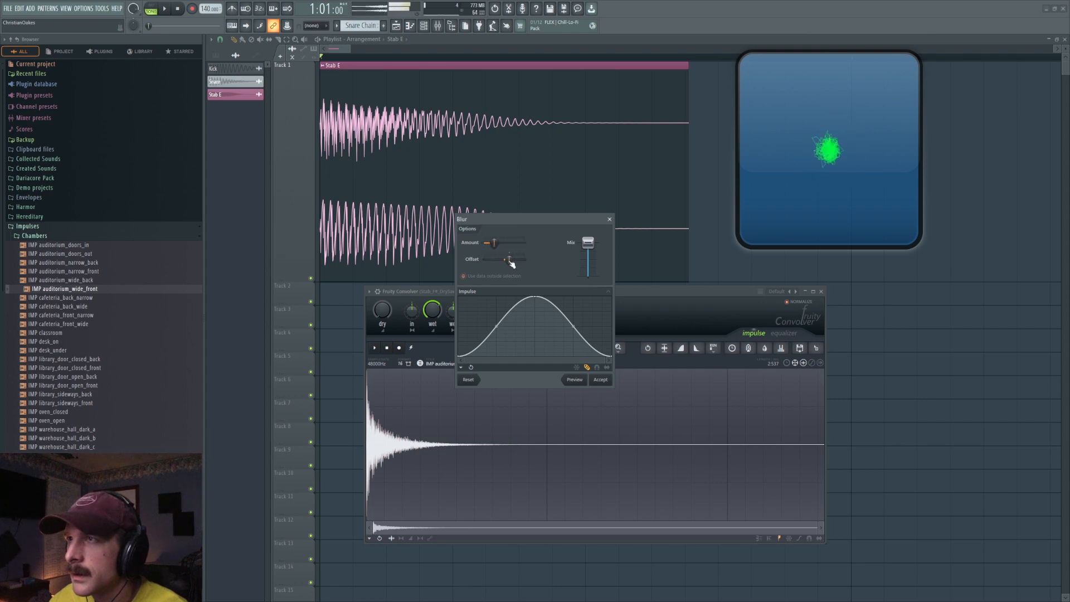
drag(587, 242, 596, 271)
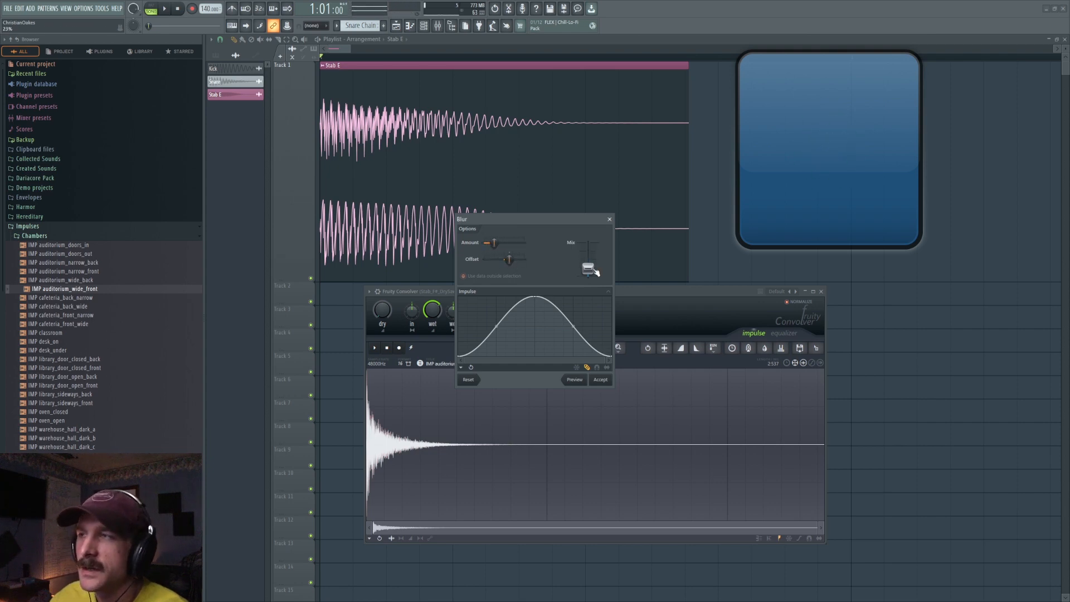
drag(595, 271, 595, 272)
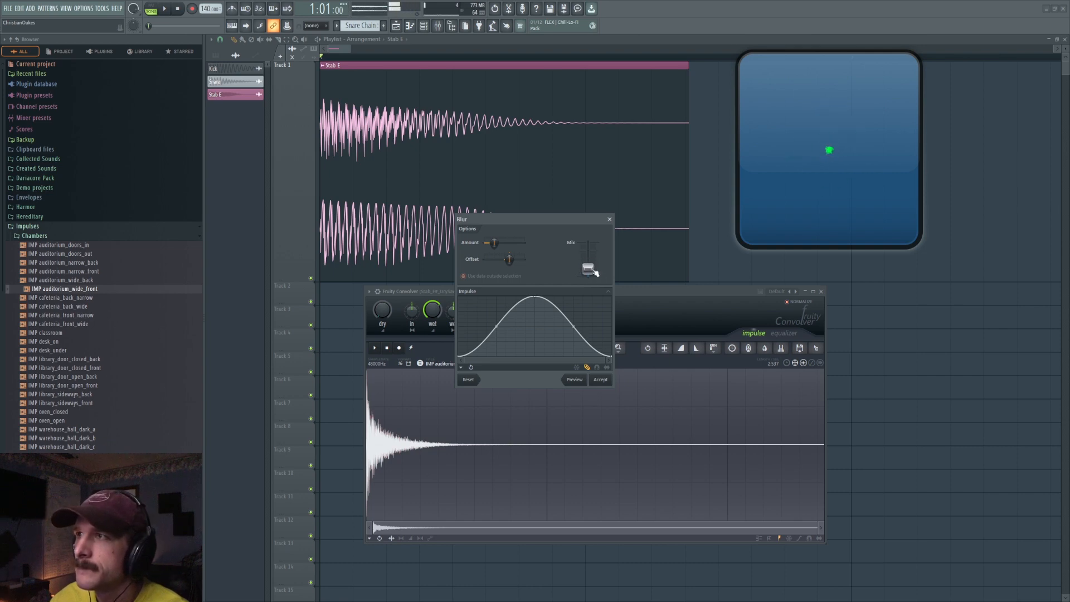
click(601, 381)
key(space)
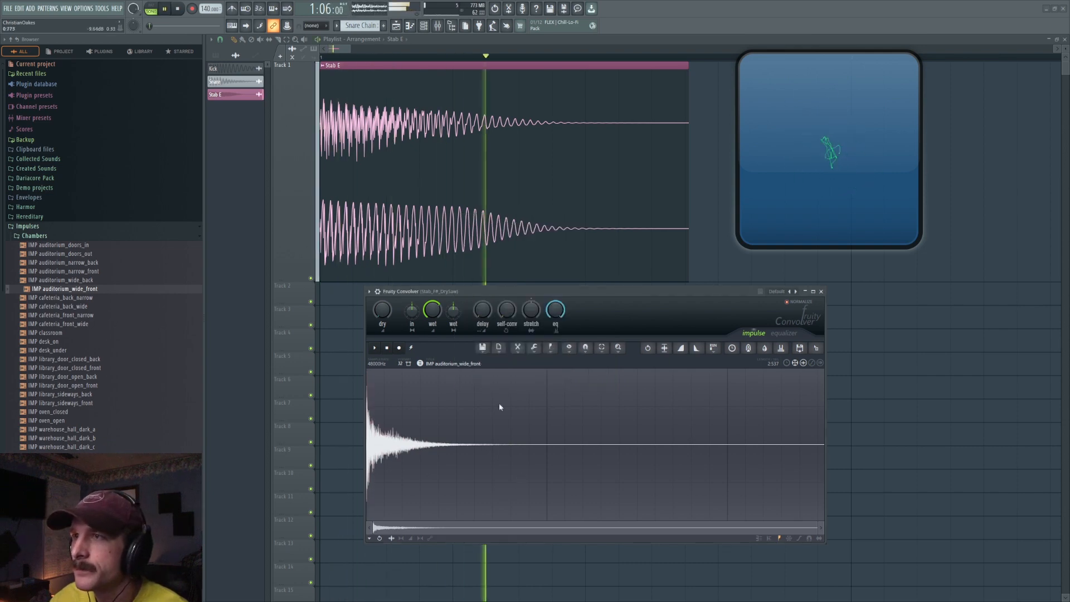
Stop playback, load the Default impulse from the Impulses folder into Fruity Convolver, and play the stab.
key(space)
click(764, 348)
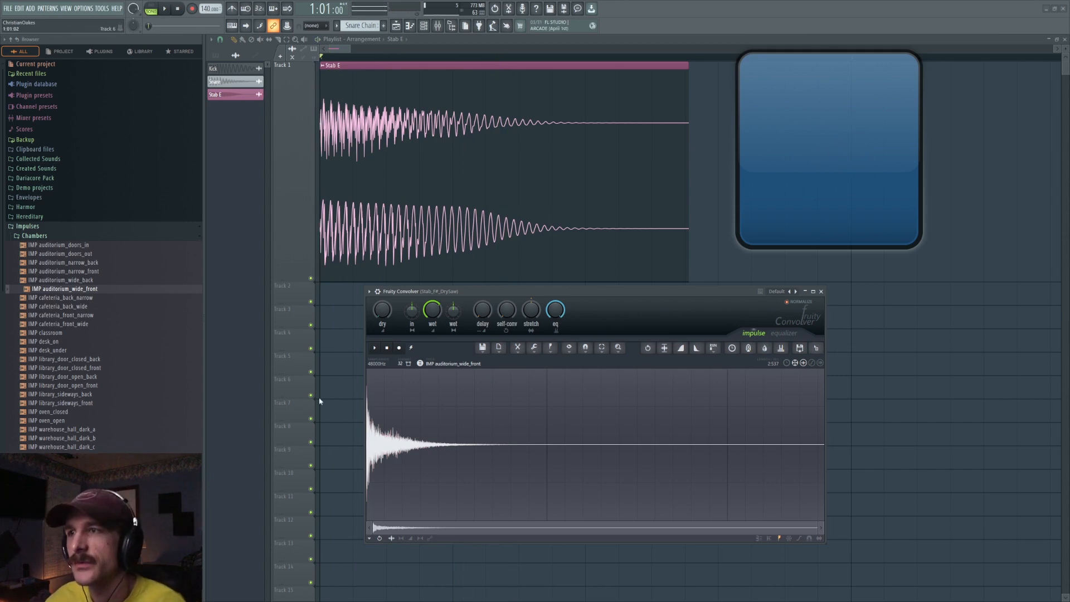
click(43, 237)
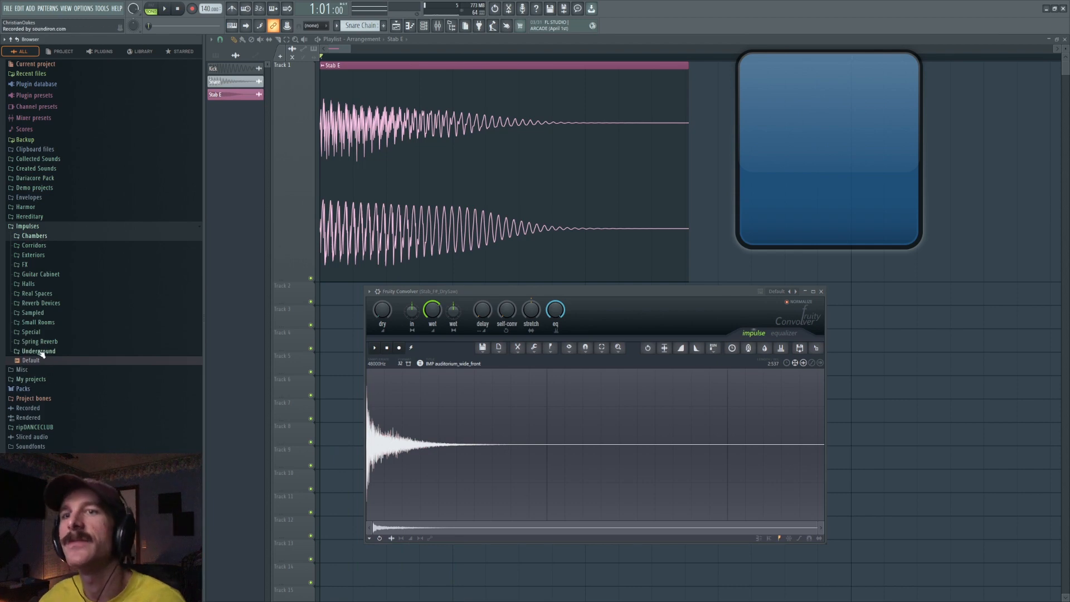
drag(48, 365, 473, 437)
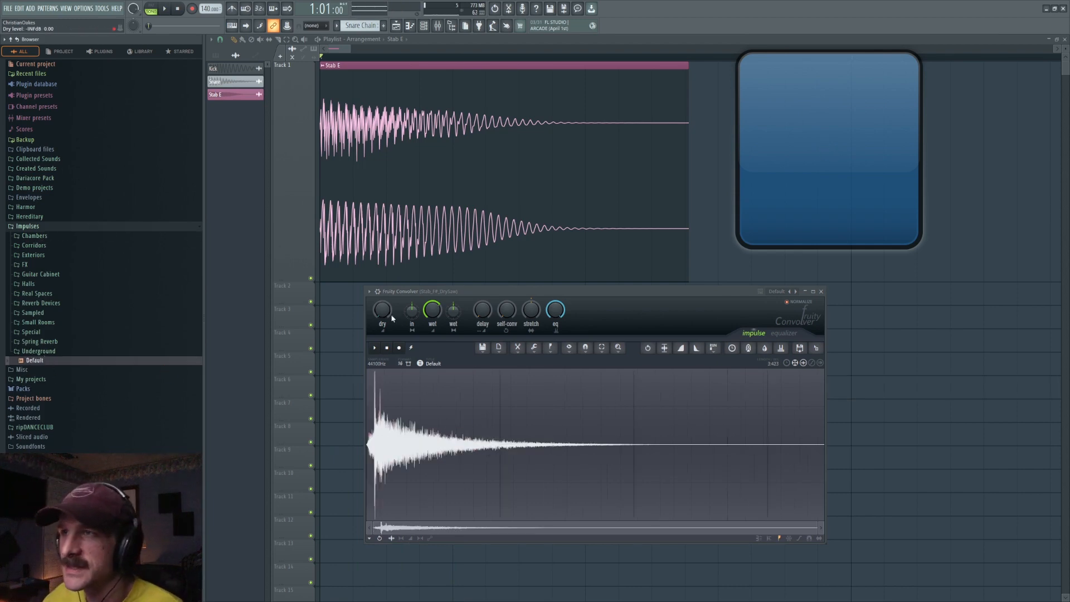
key(space)
key(space)
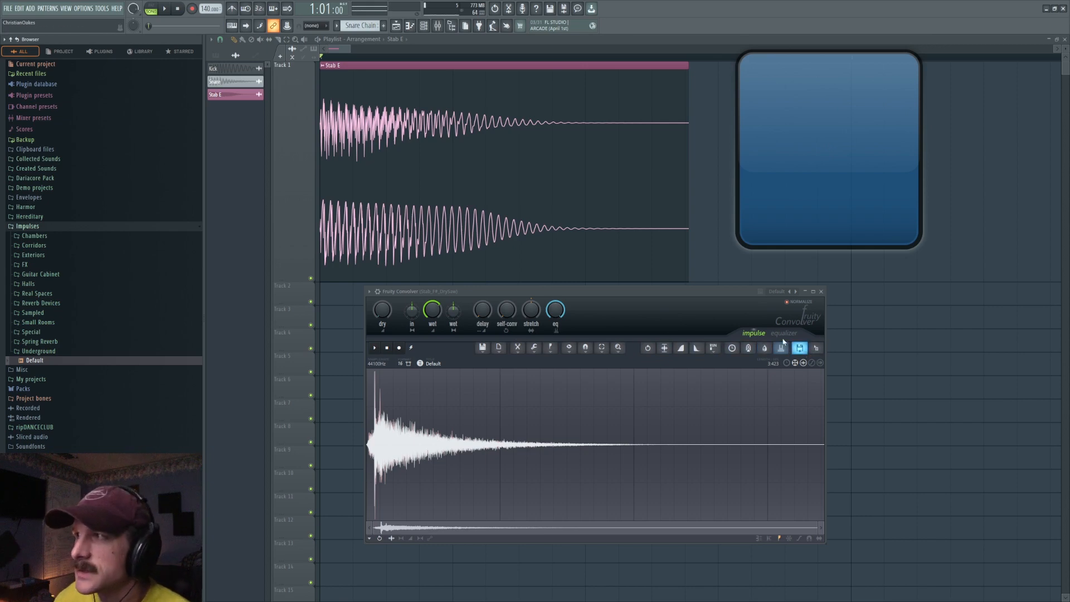
Shape the impulse's volume envelope into a steep curved fade-out to silence at its end, and play the stab.
click(412, 540)
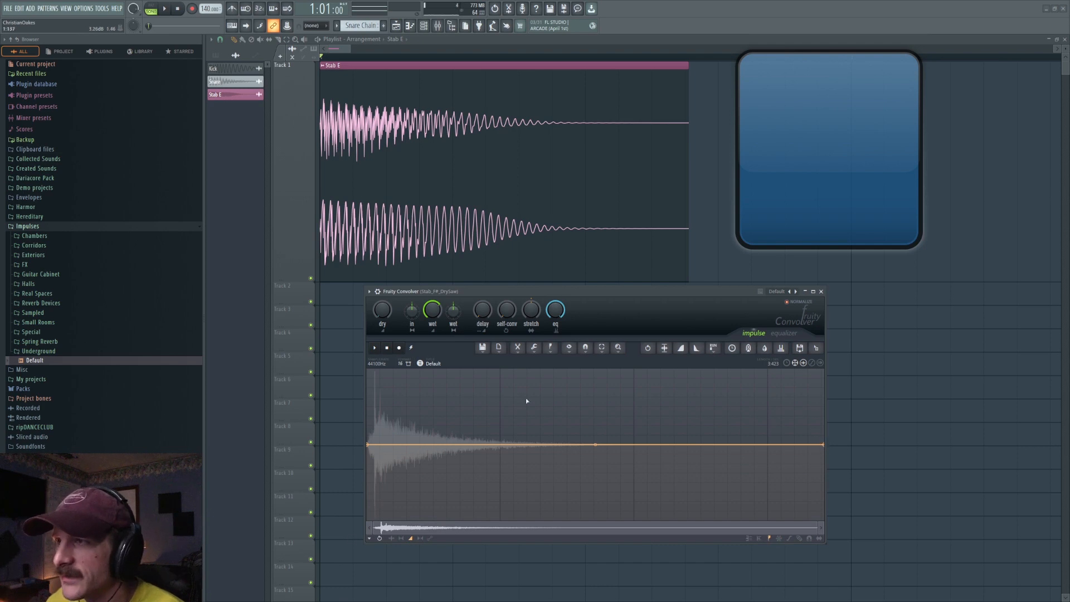
drag(825, 446, 828, 573)
drag(596, 482, 427, 520)
key(space)
key(space)
key(space)
Reshape the volume envelope to start at silence, swell along a curve to one peak, and fall straight back to silence.
drag(369, 445, 368, 519)
drag(397, 482, 397, 435)
key(space)
drag(382, 477, 659, 520)
drag(397, 436, 505, 434)
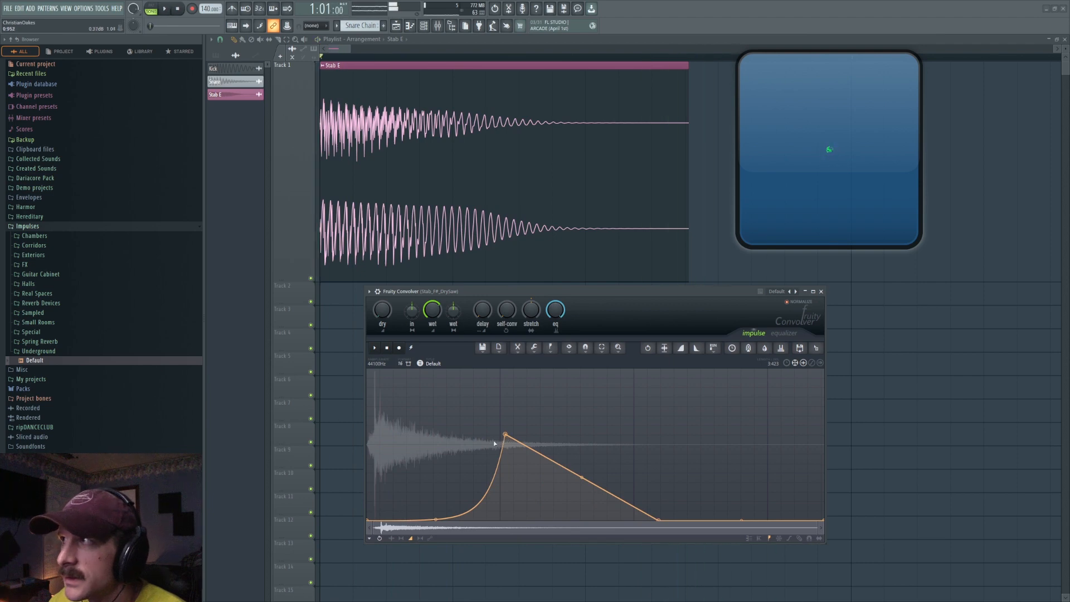
Add several points before the envelope's main peak to form uneven bumps with a silent gap, and play the stab.
right_click(394, 478)
right_click(408, 505)
right_click(407, 442)
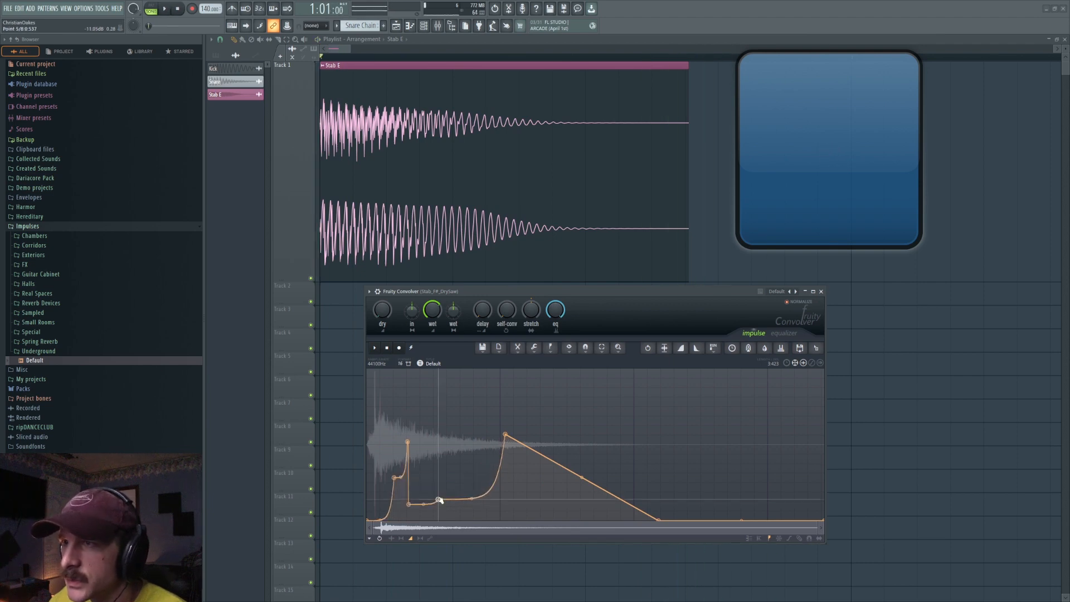
right_click(439, 503)
right_click(430, 434)
right_click(468, 503)
drag(468, 502, 449, 563)
key(space)
key(space)
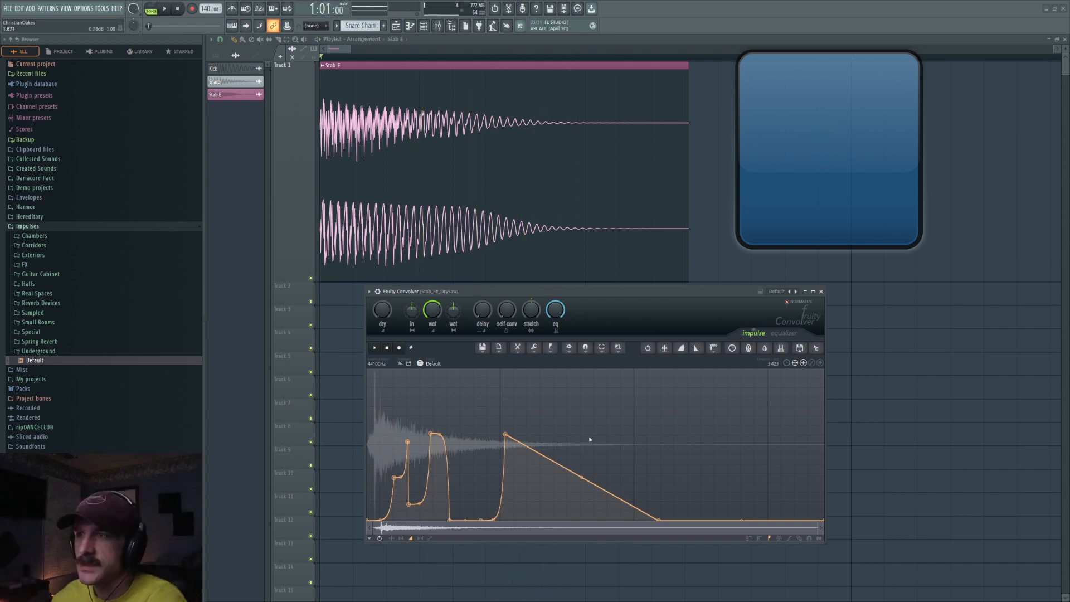
Check the Synth Speedrun tier list in the browser, return to FL Studio, and examine the Convolver's equalizer view and stretch control.
key(alt+Tab)
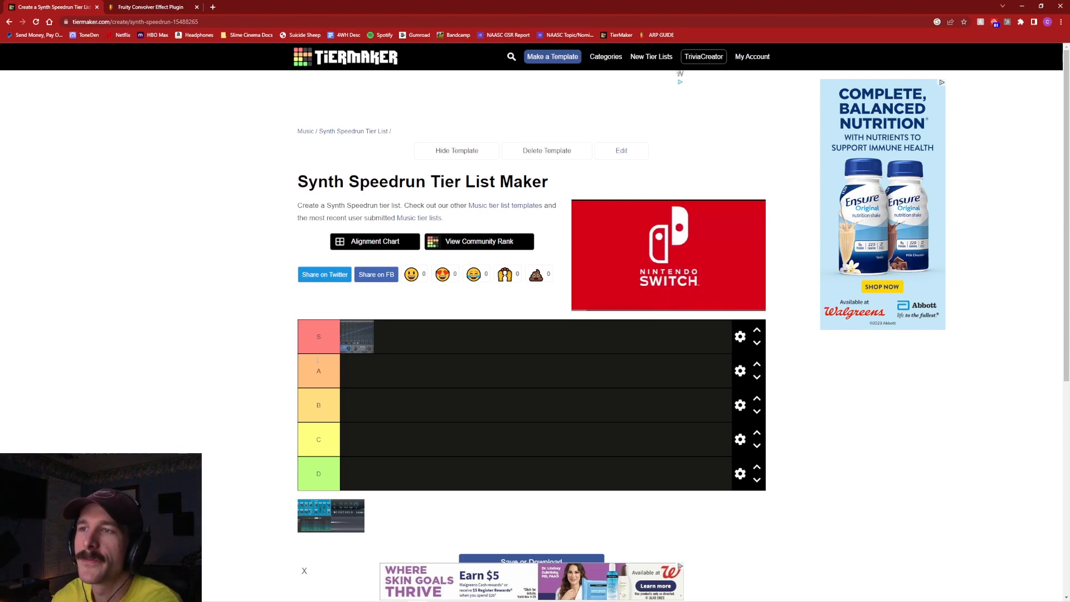
key(alt+Tab)
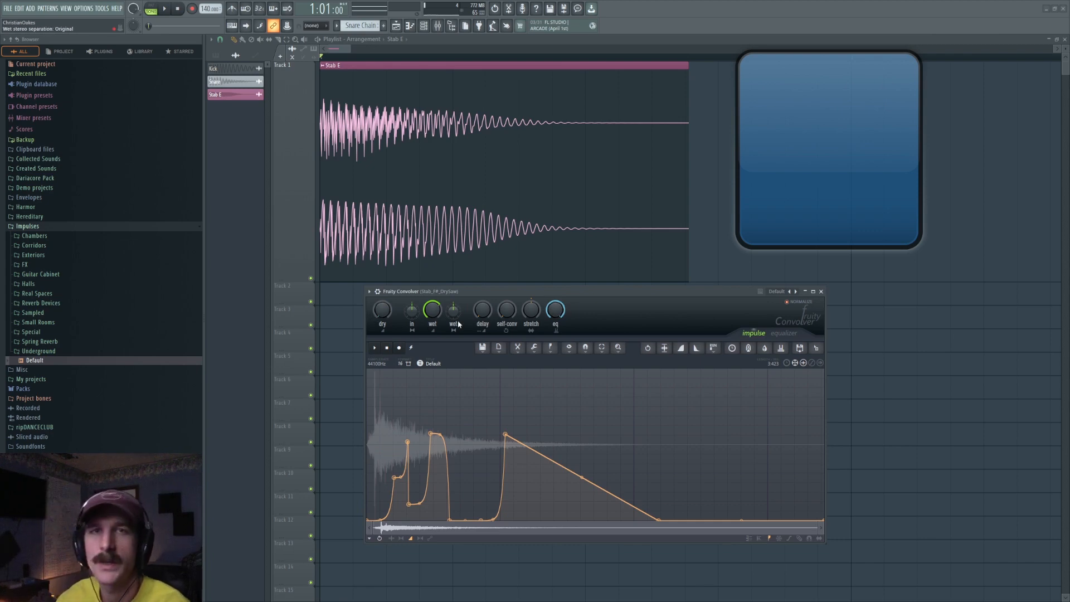
click(782, 333)
click(749, 334)
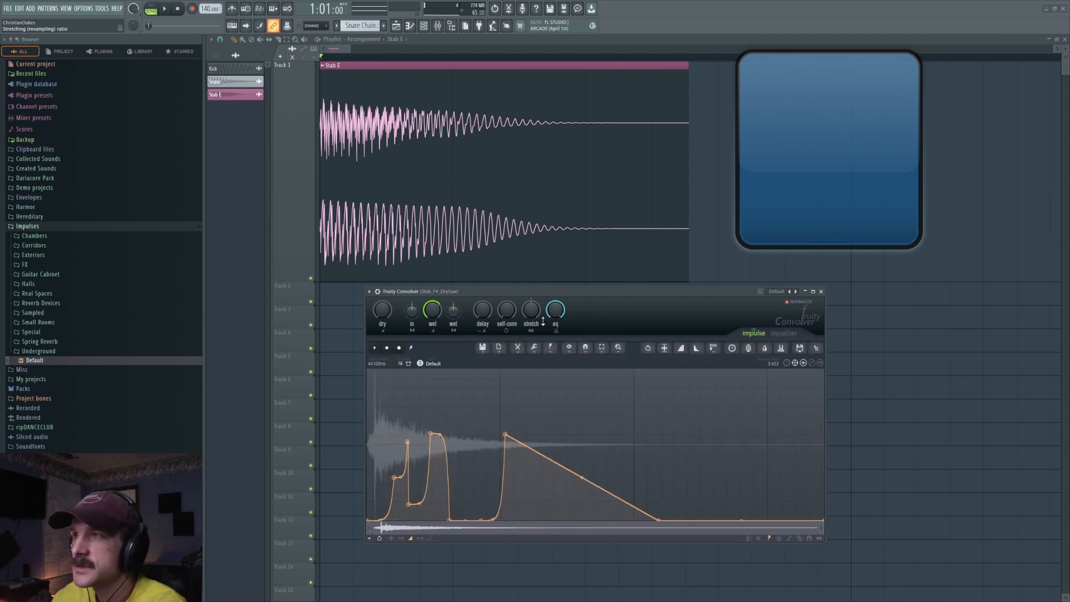
right_click(531, 311)
click(555, 322)
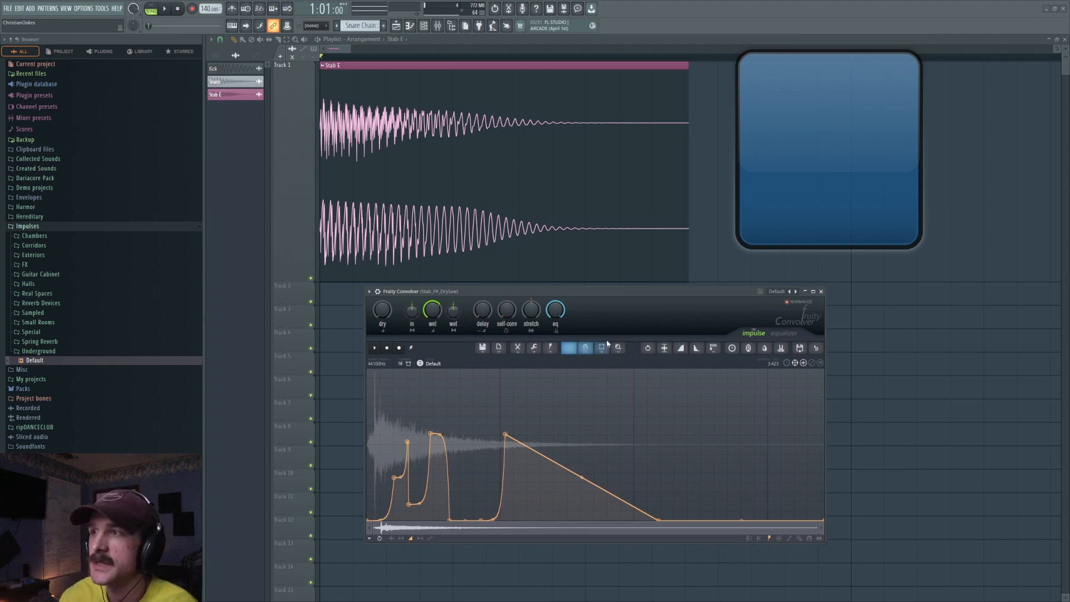
Look through the impulse editor's snap, selection and zoom options.
click(584, 348)
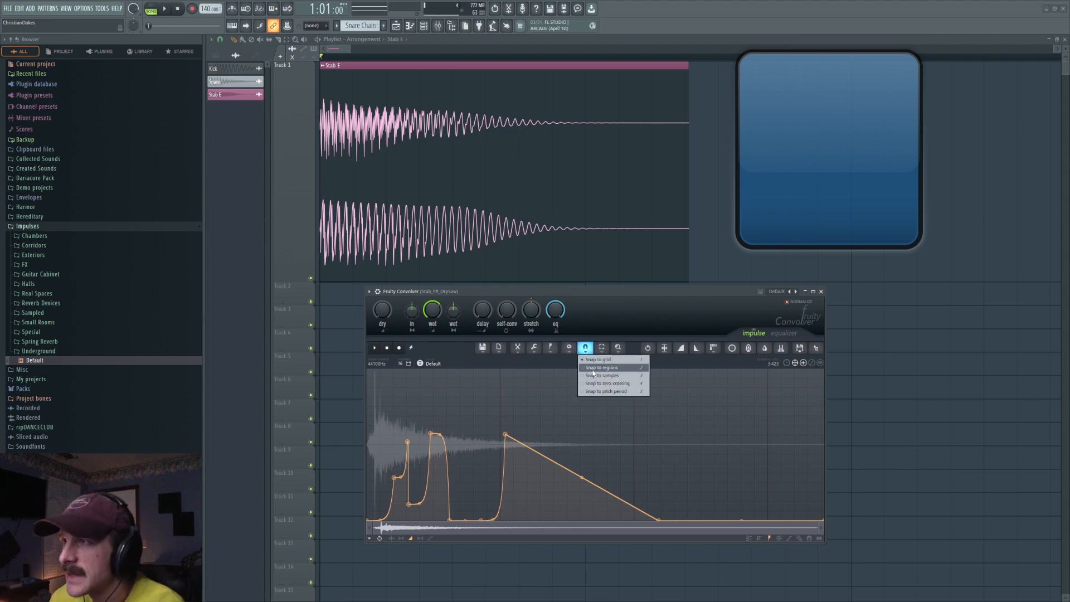
click(603, 348)
click(604, 348)
click(603, 348)
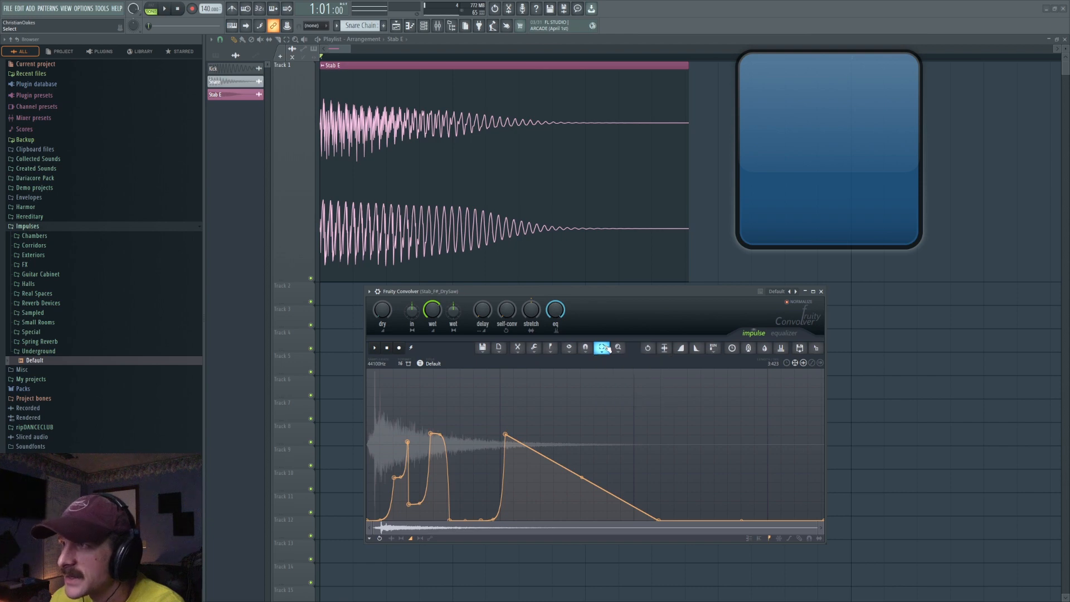
click(619, 348)
click(618, 349)
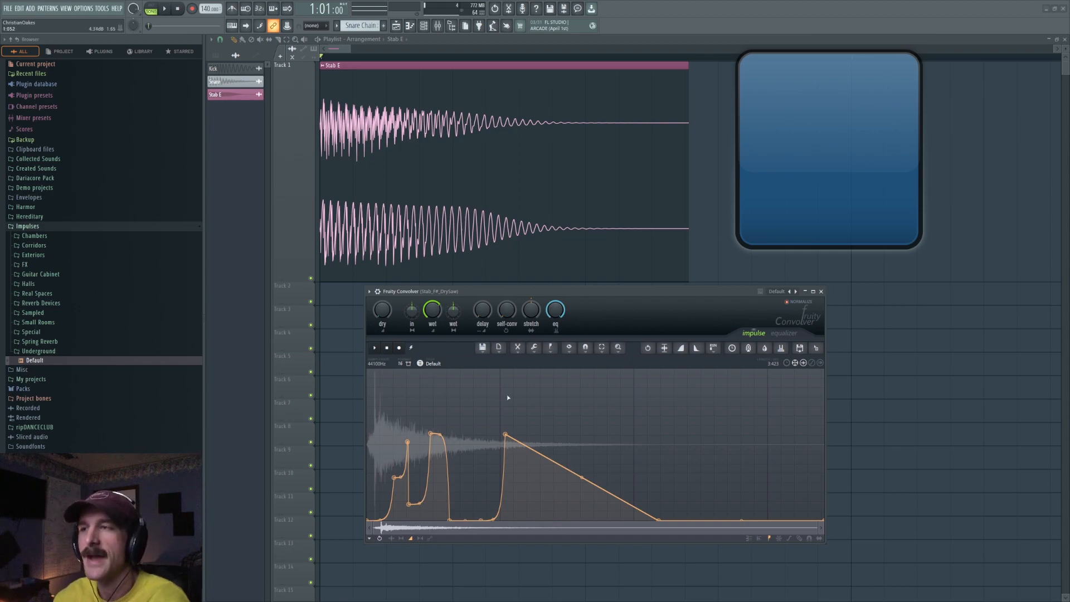
Switch to the tier list in the browser and place the Fruity Convolver thumbnail in tier B.
key(alt+Tab)
drag(348, 516, 355, 407)
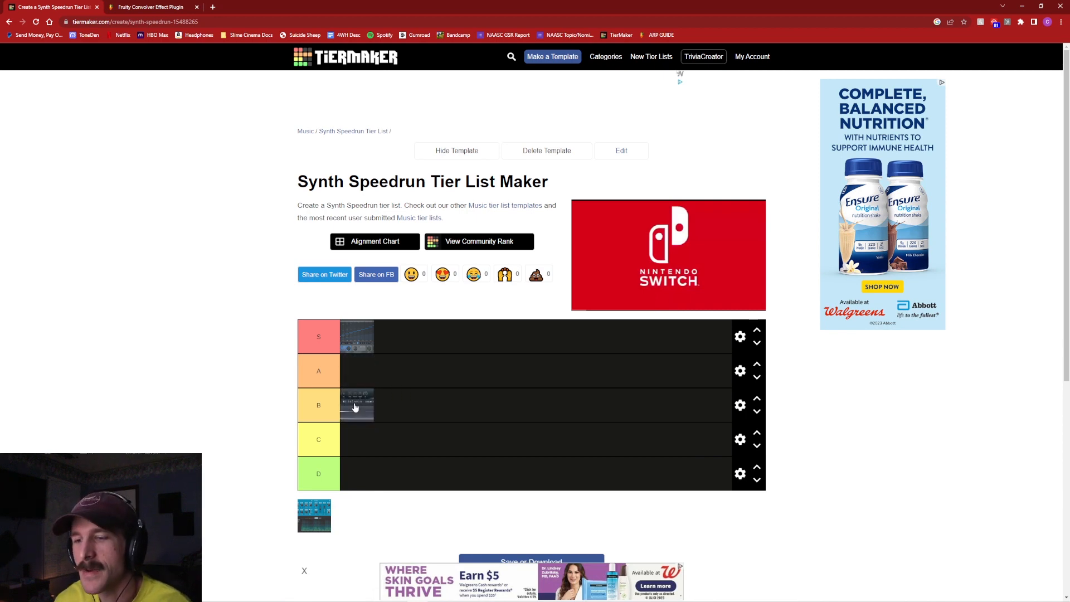
Switch to FL Studio, add kHs Convolver to slot 3 of the stab's mixer insert, and move the Fruity Convolver window below it.
key(alt+Tab)
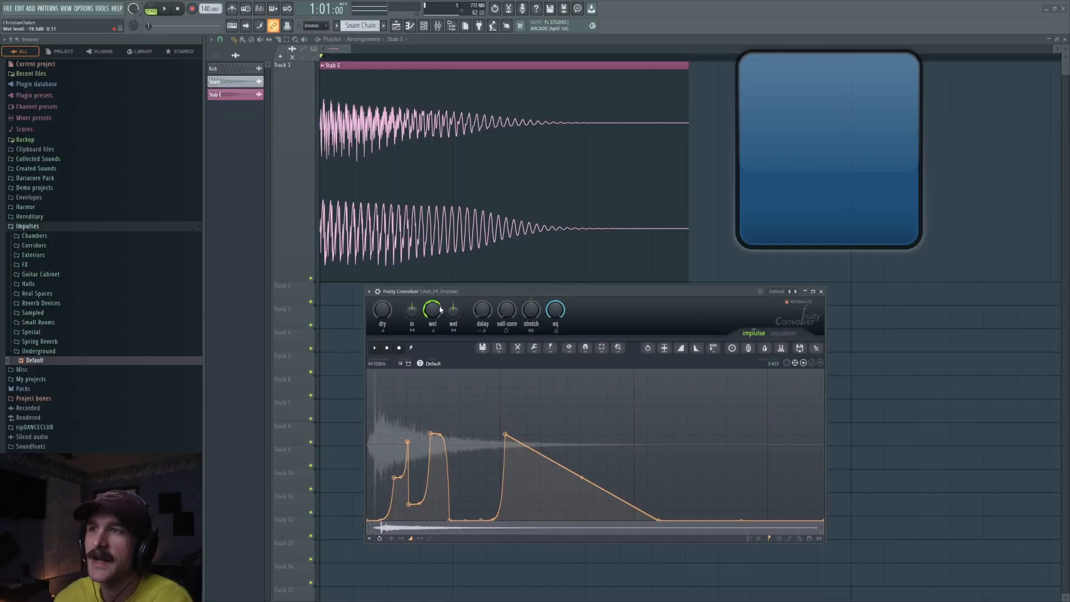
click(438, 25)
click(927, 81)
mouse_move(939, 91)
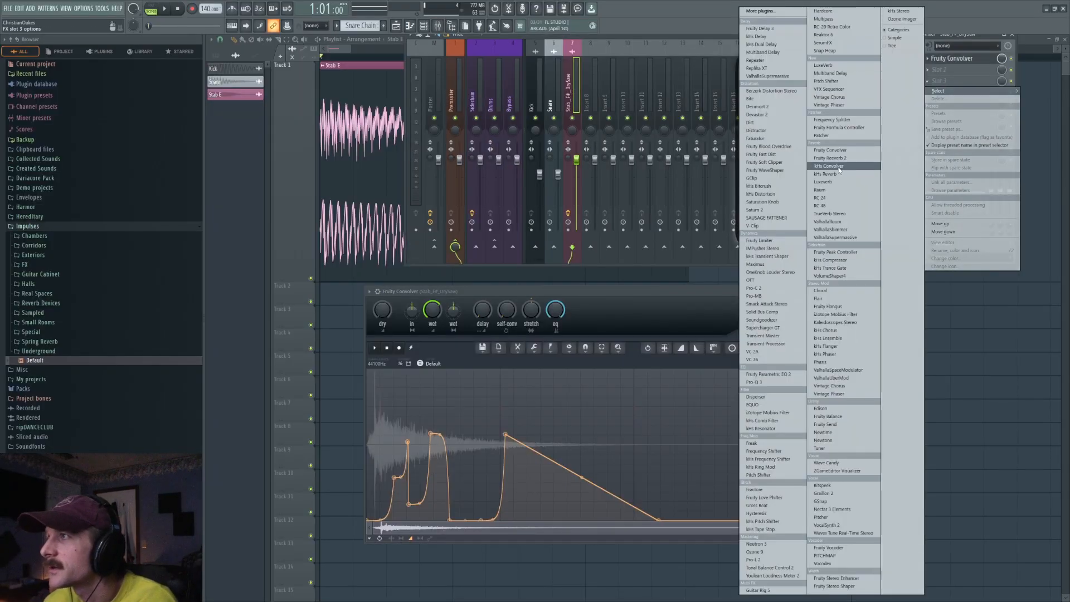
click(839, 167)
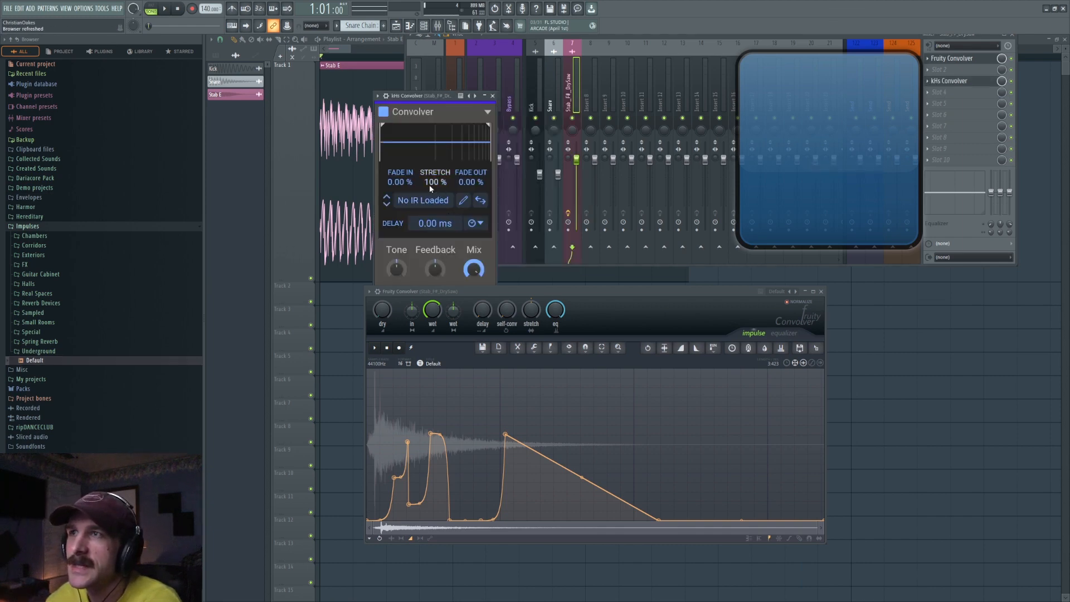
drag(590, 296, 573, 325)
drag(470, 182, 471, 177)
Switch to the tier list in the browser and review the Fruity Convolver's placement.
key(alt+Tab)
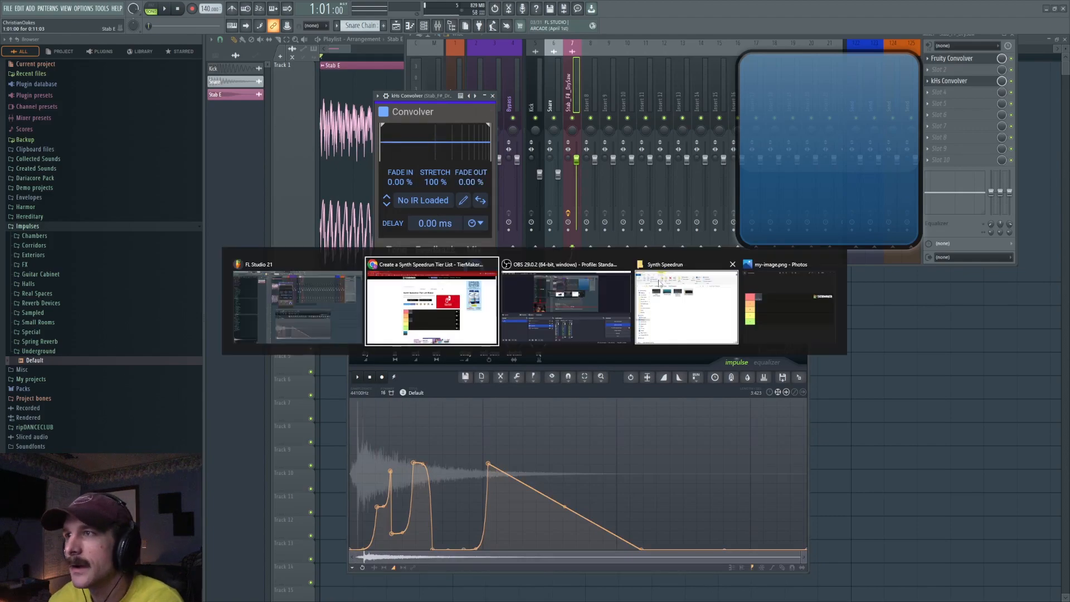
mouse_move(356, 399)
mouse_down()
mouse_move(390, 346)
mouse_move(399, 415)
mouse_move(365, 406)
mouse_move(363, 366)
mouse_move(357, 403)
mouse_up()
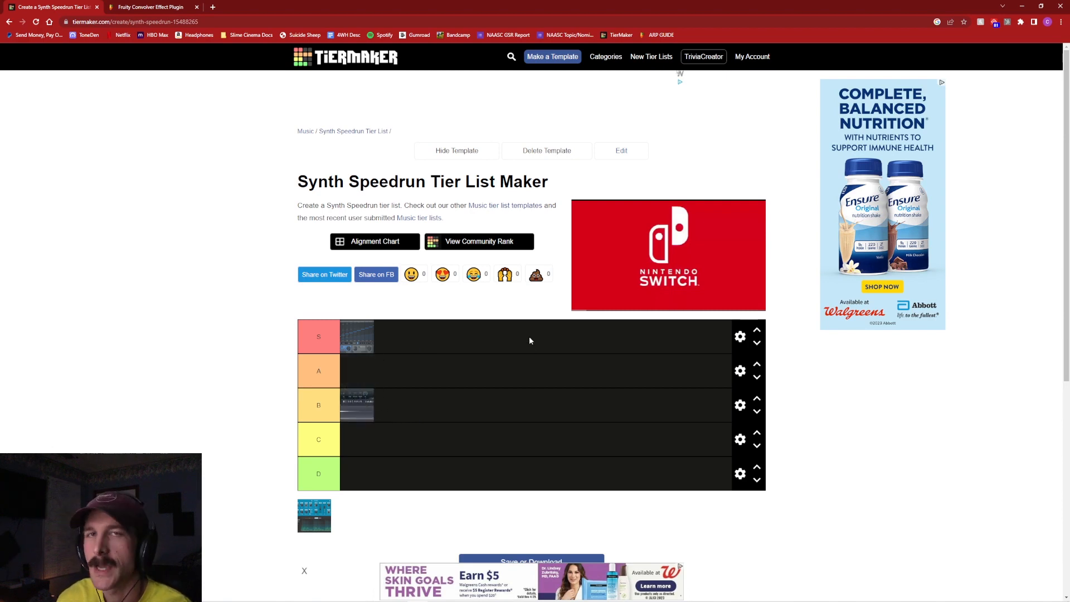
scroll(527, 337, down, 2)
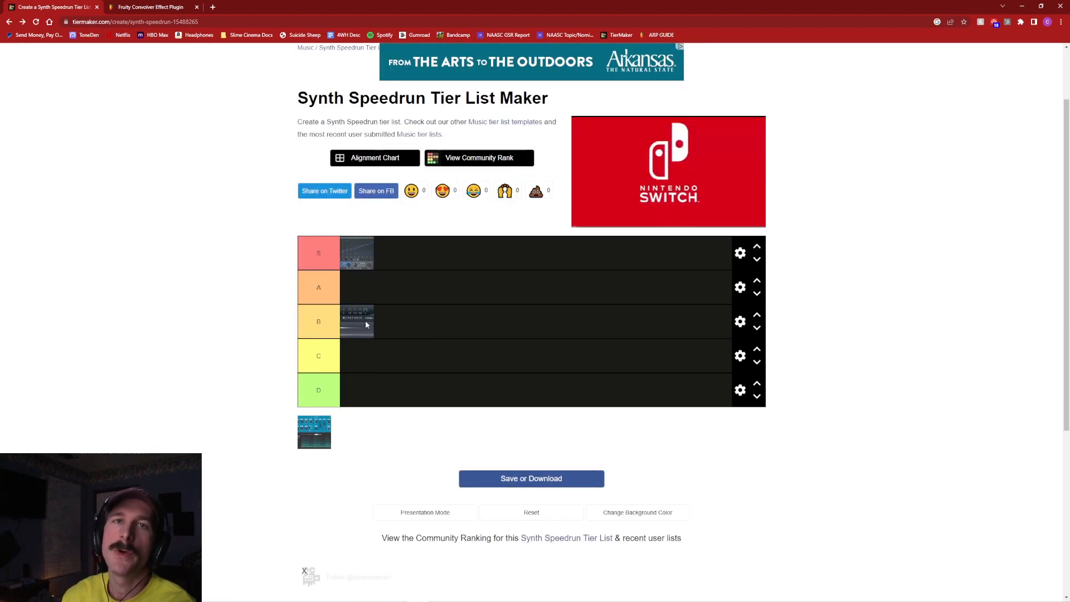